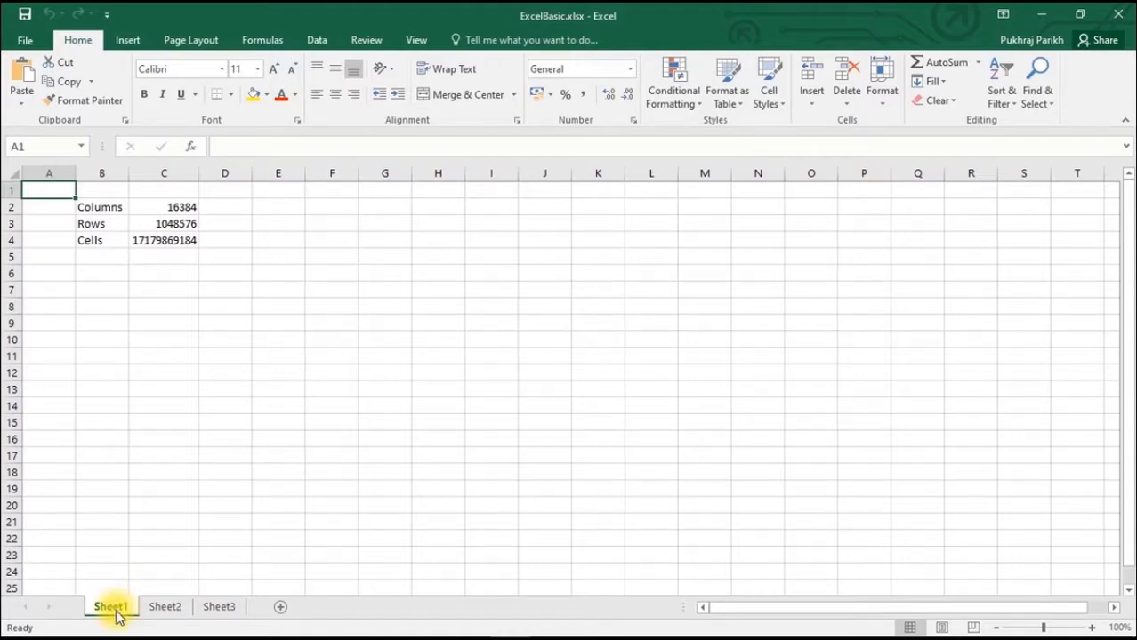
- View the Sheet2 and Sheet3 worksheets and return to Sheet1
left_click(153, 612)
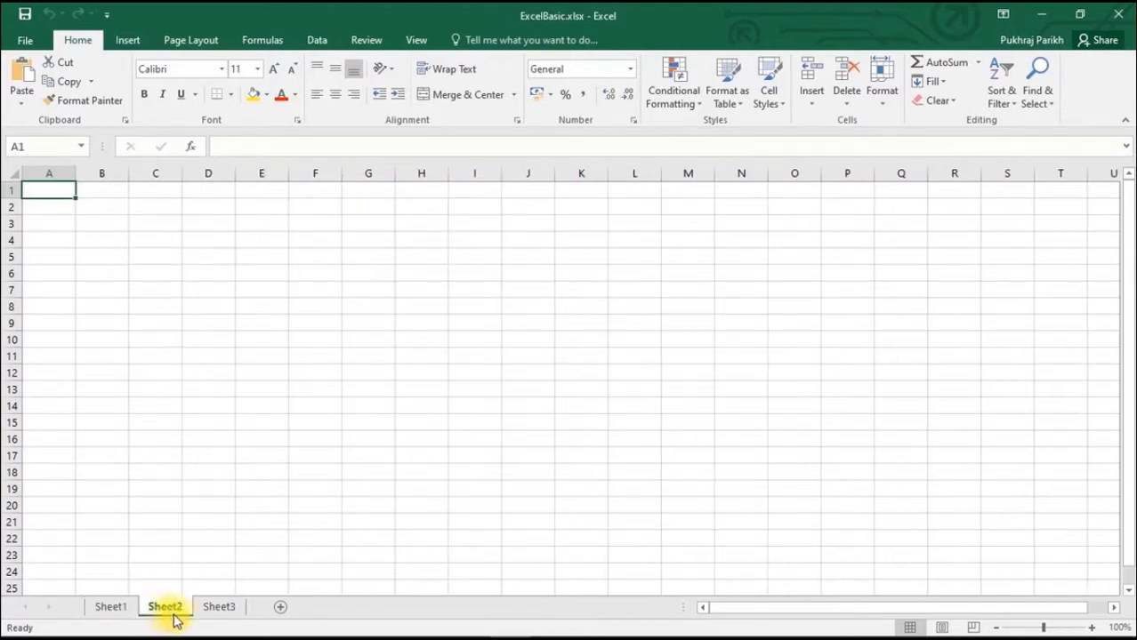
left_click(205, 619)
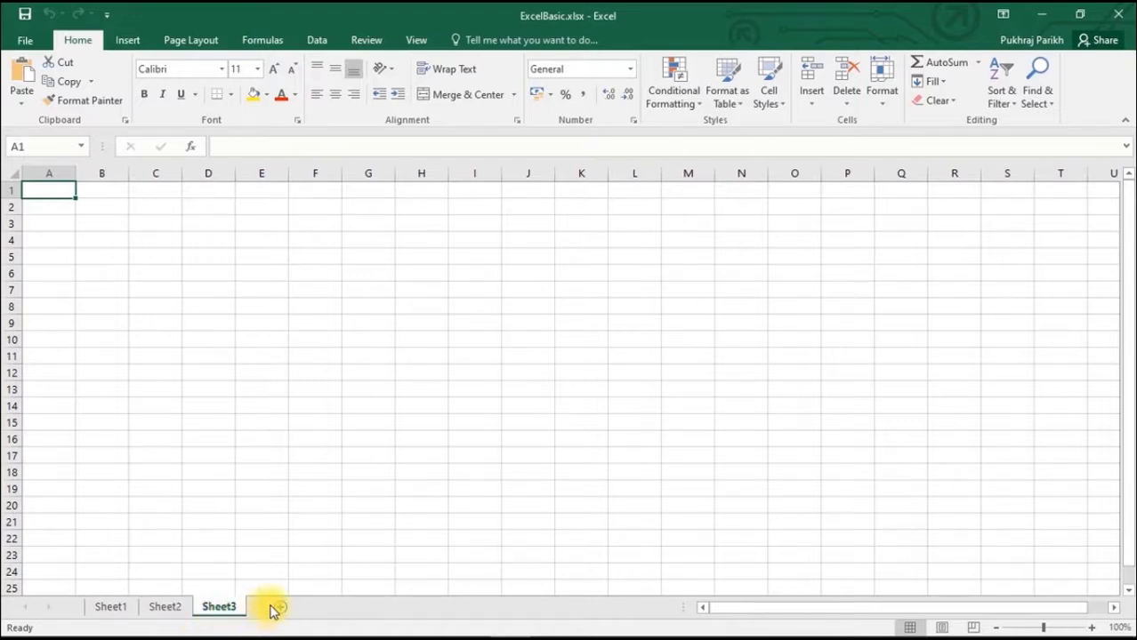
left_click(112, 610)
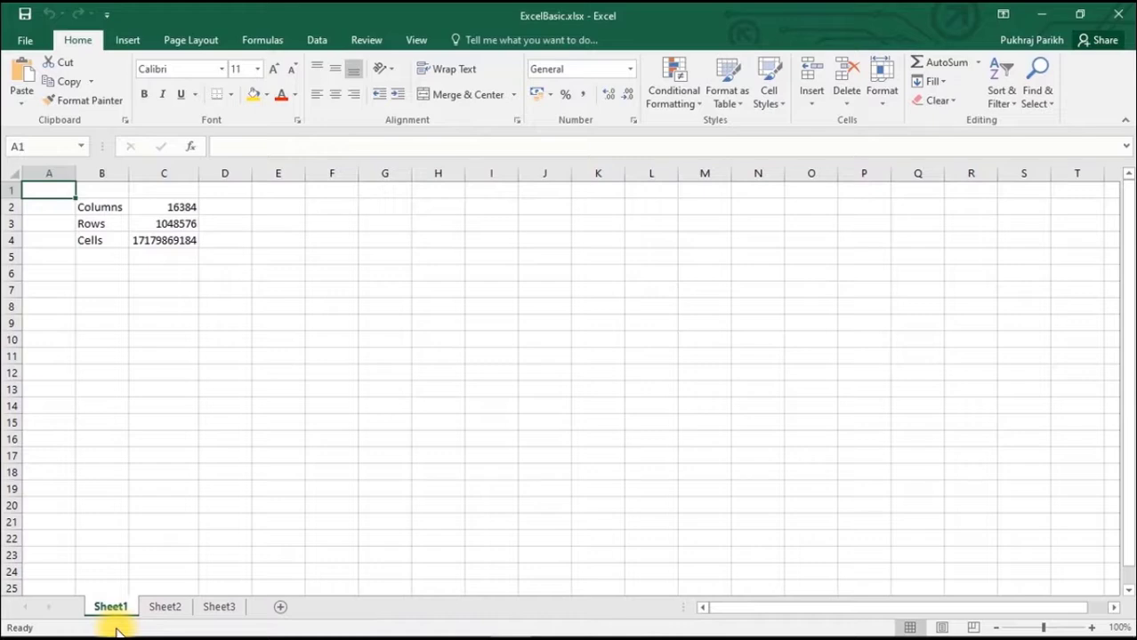
- Rename the Sheet1 worksheet as English
left_click(122, 612)
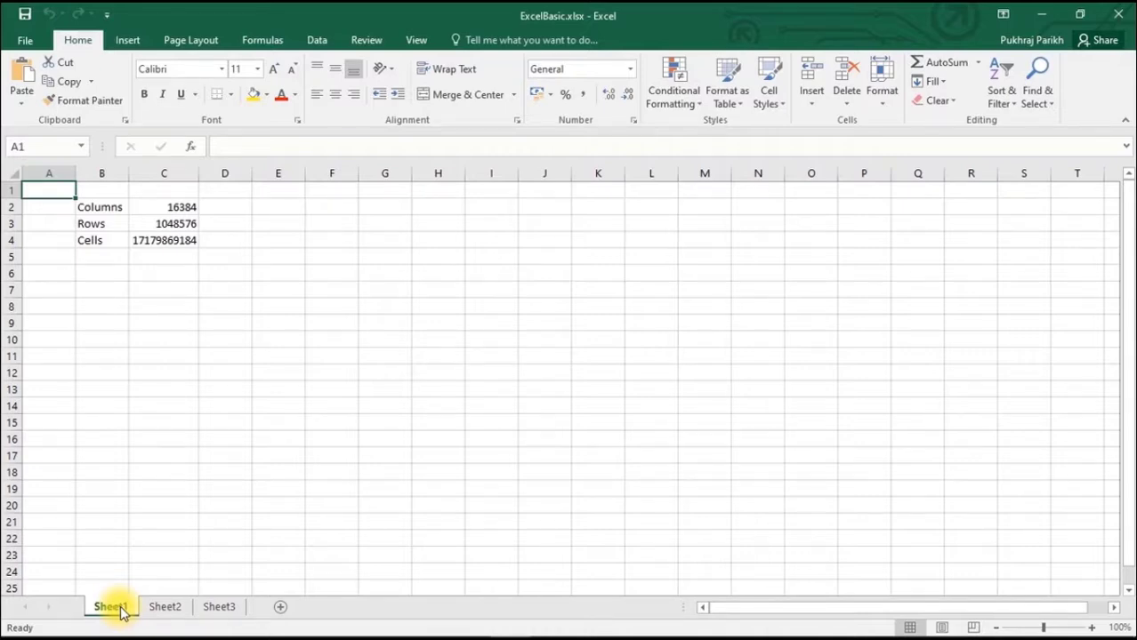
double_click(115, 608)
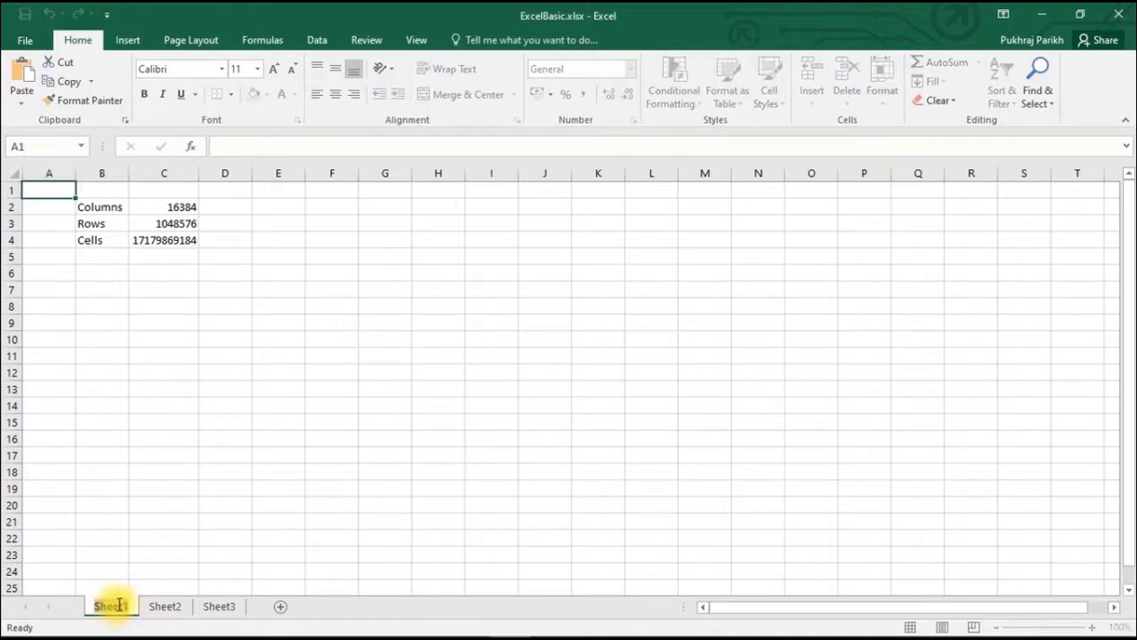
type("Egli")
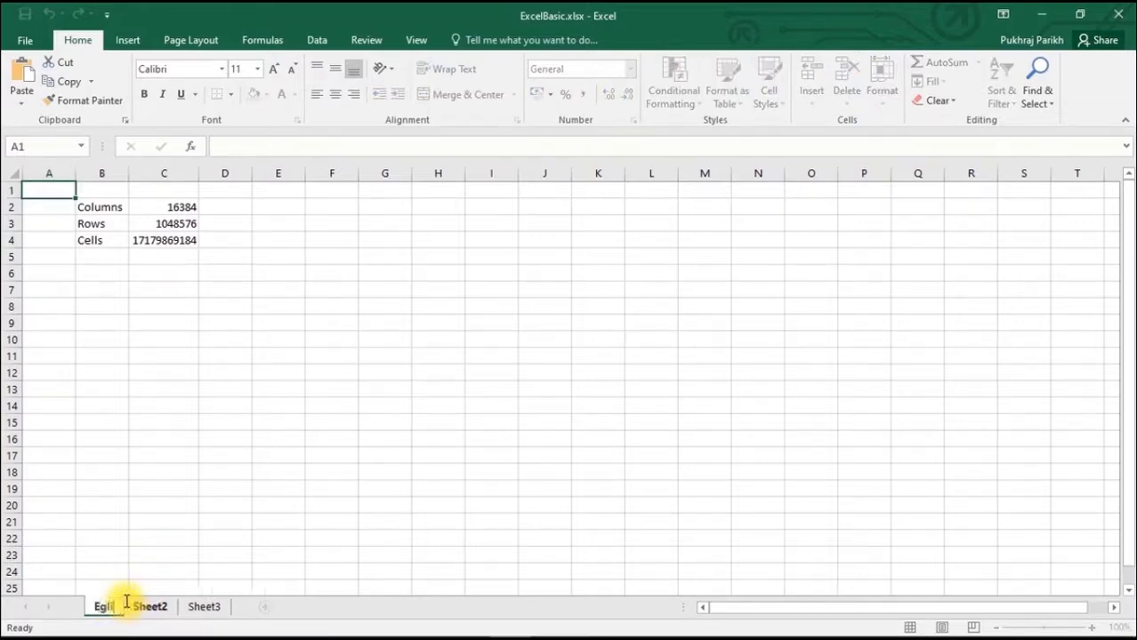
type("sh")
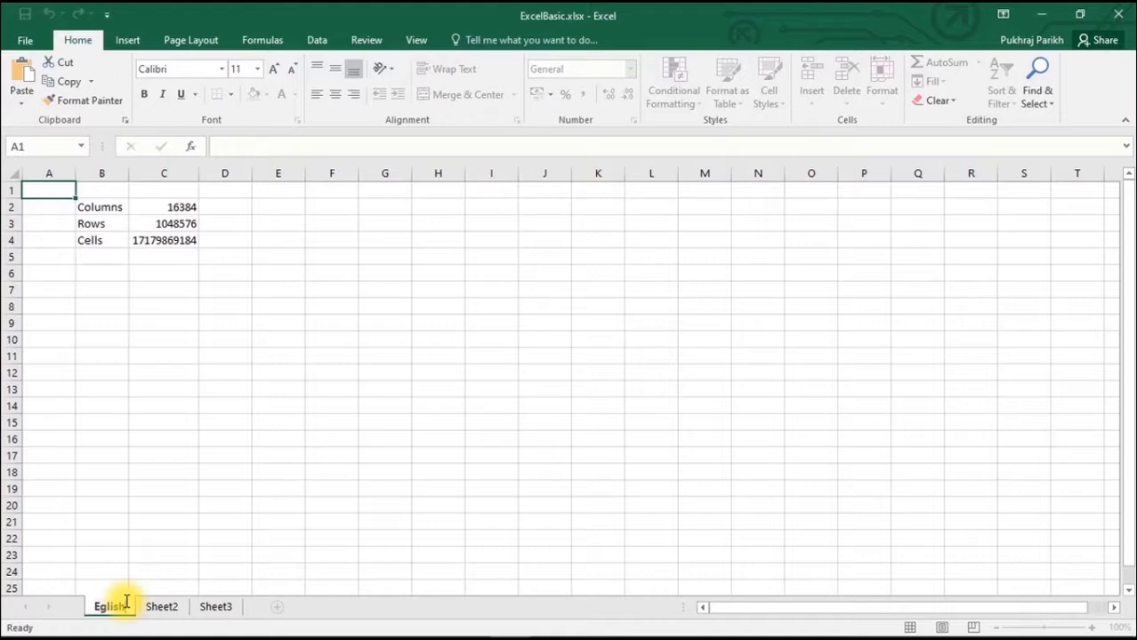
type("n")
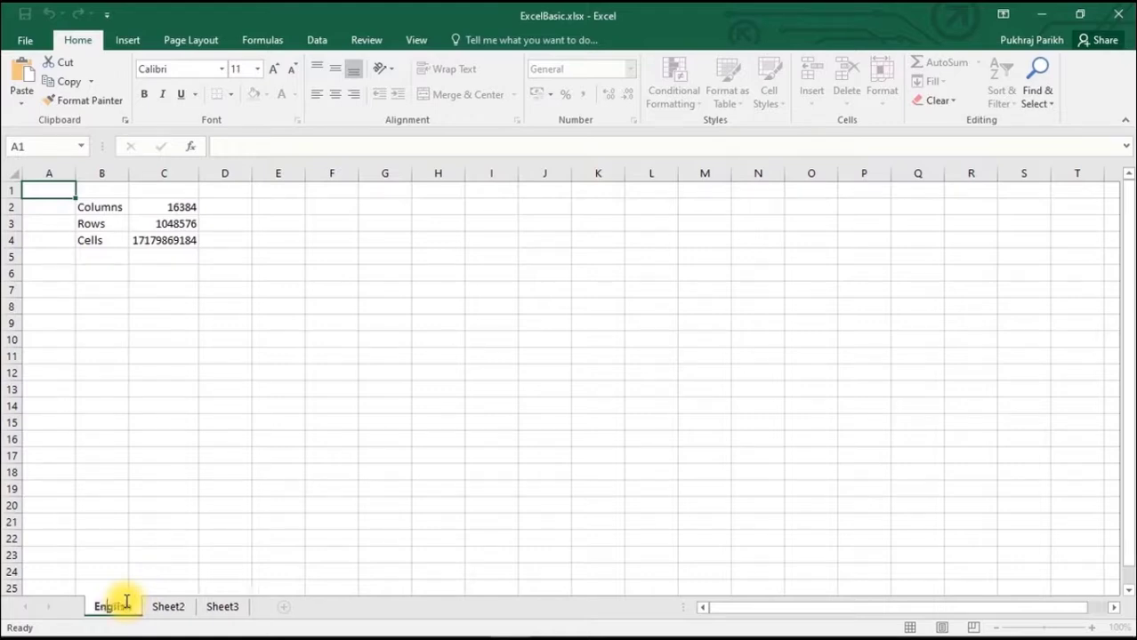
- Rename the Sheet2 worksheet as Maths
left_click(168, 606)
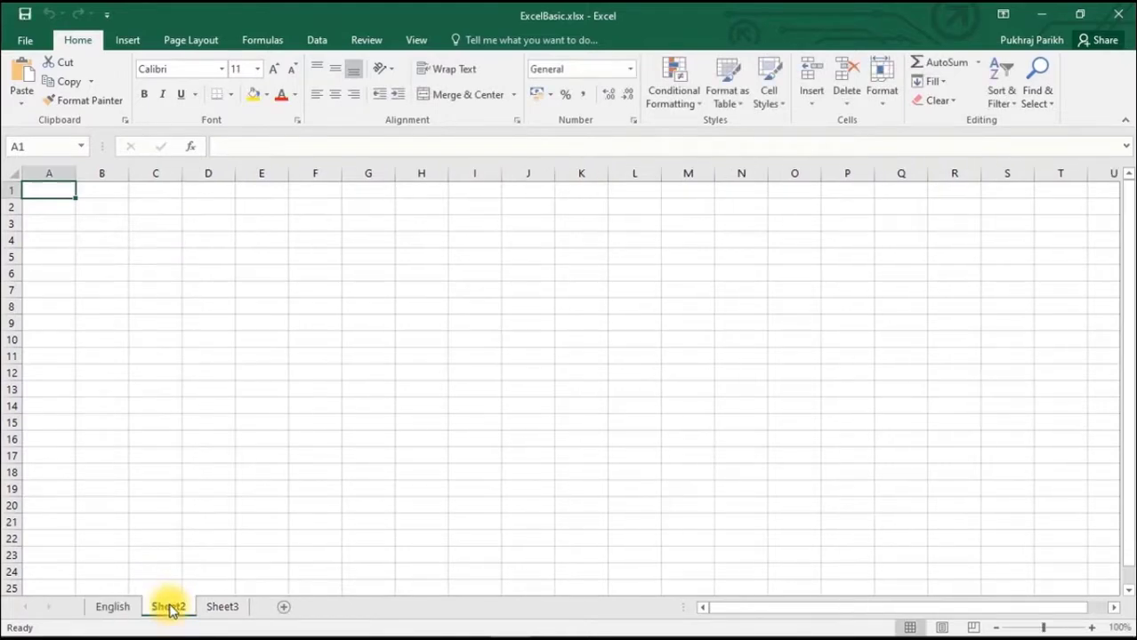
double_click(169, 606)
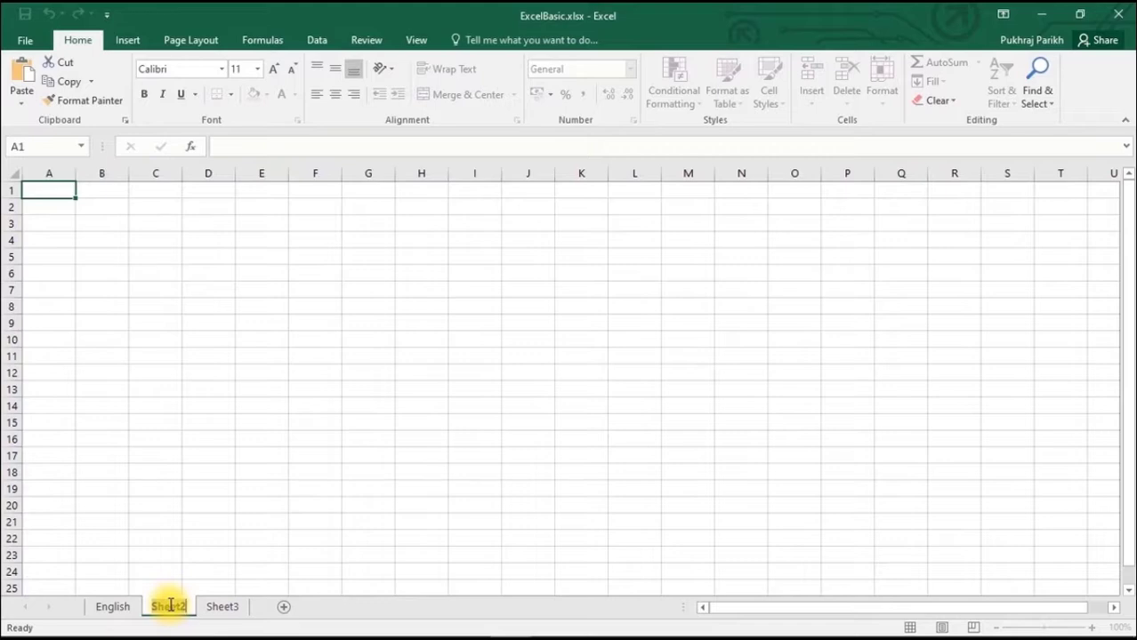
type("M")
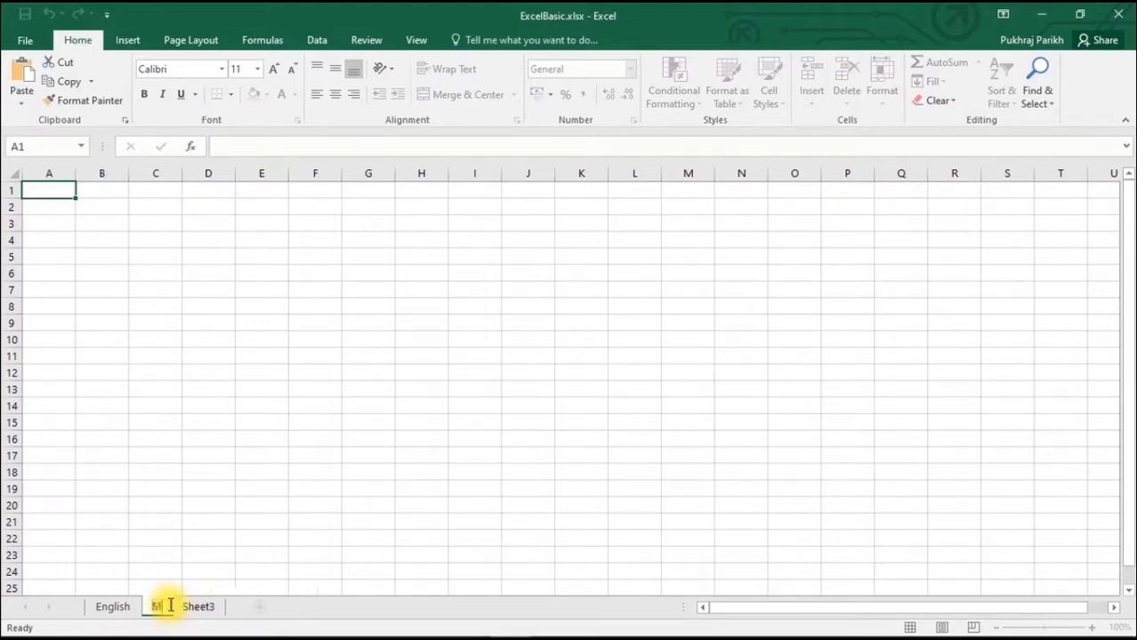
type("aths")
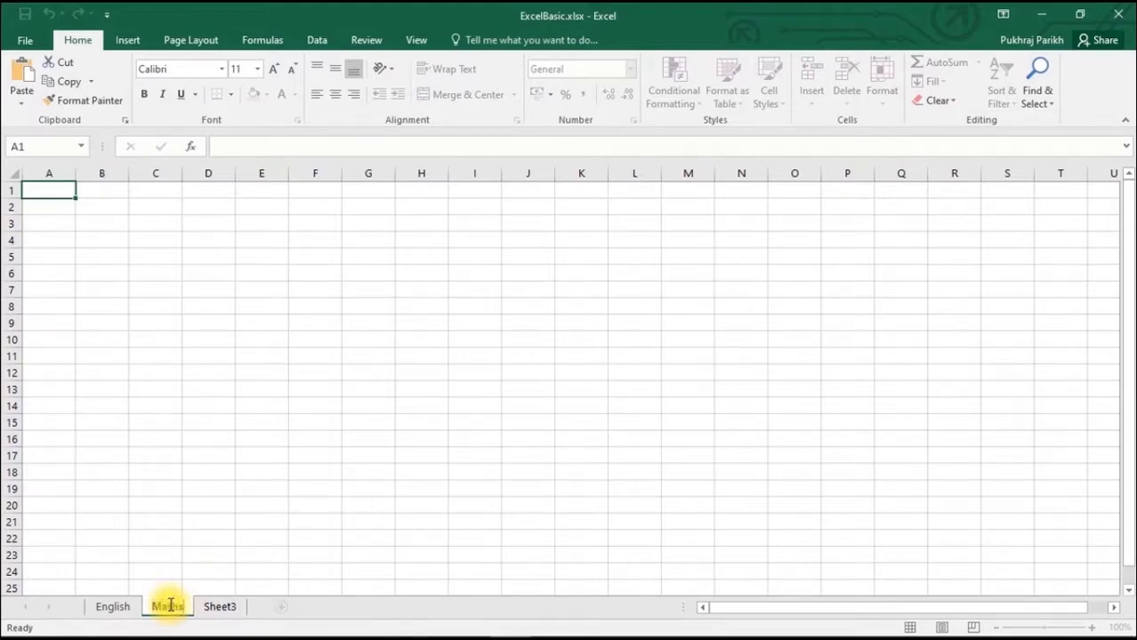
key("Return")
- Rename the Sheet3 worksheet as Science
left_click(210, 607)
double_click(227, 606)
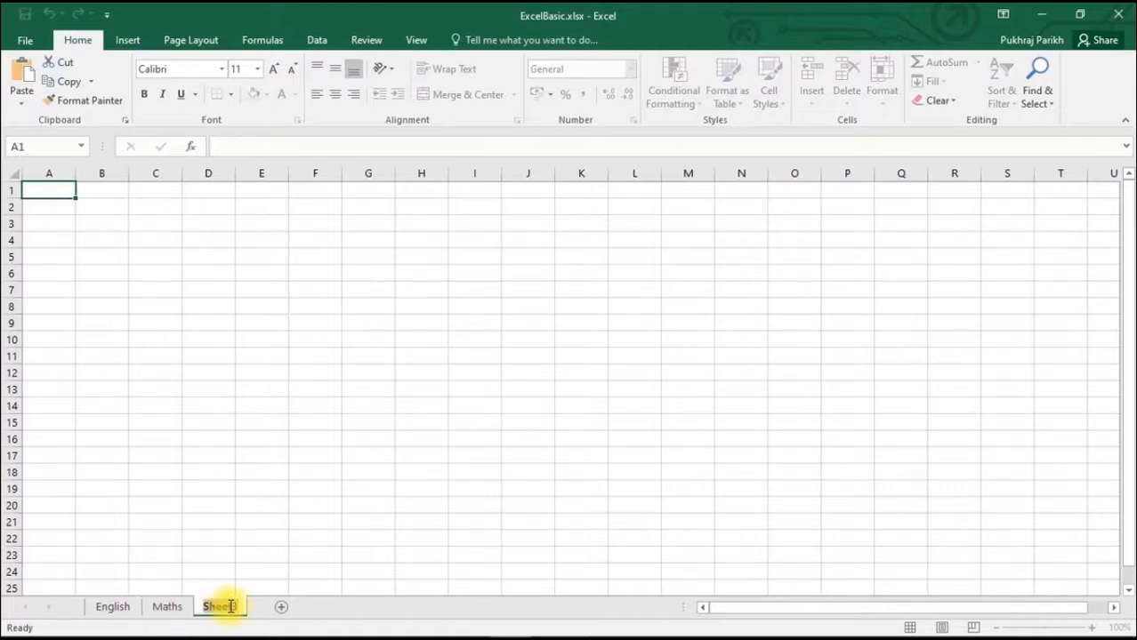
type("Science")
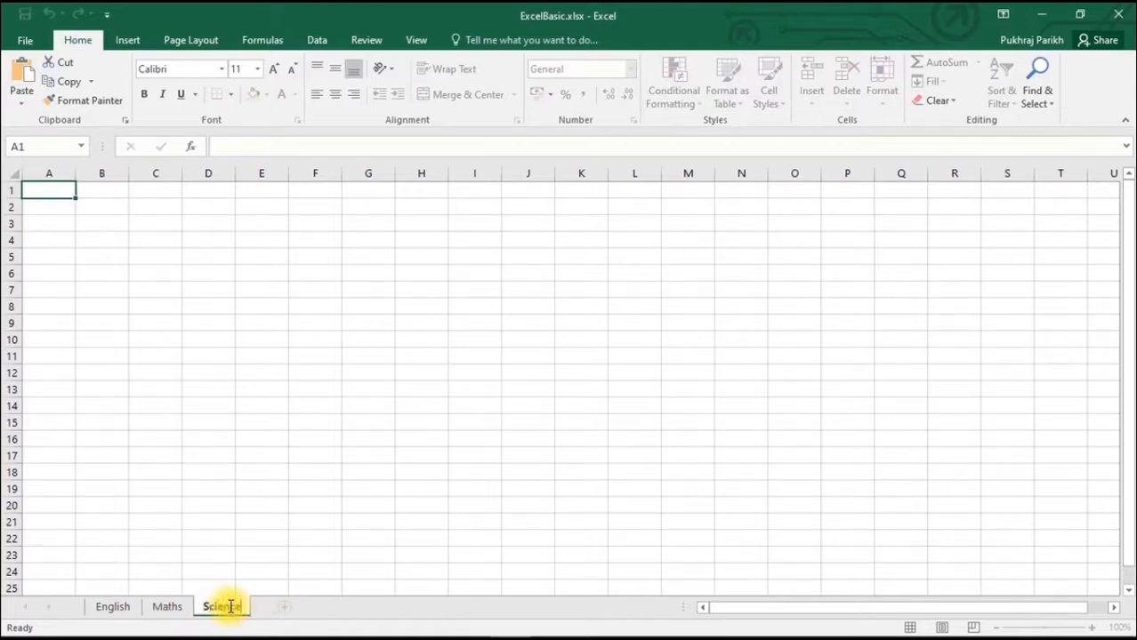
key("Return")
- Insert a new worksheet directly after English and name it Arts
left_click(113, 607)
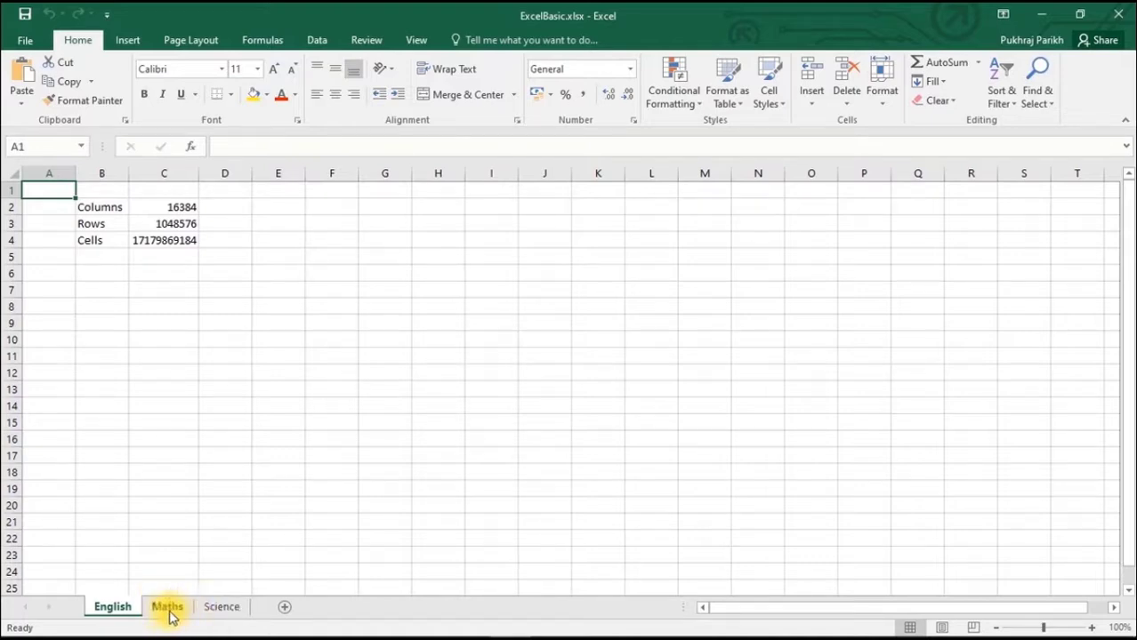
left_click(287, 610)
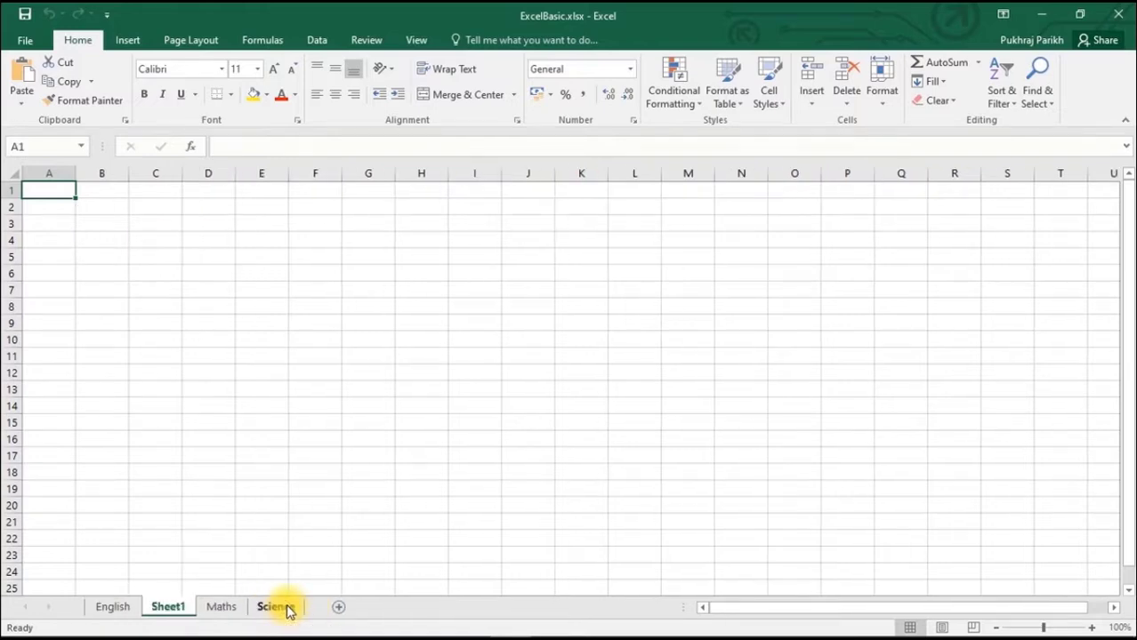
double_click(169, 608)
type("Arts")
left_click(210, 553)
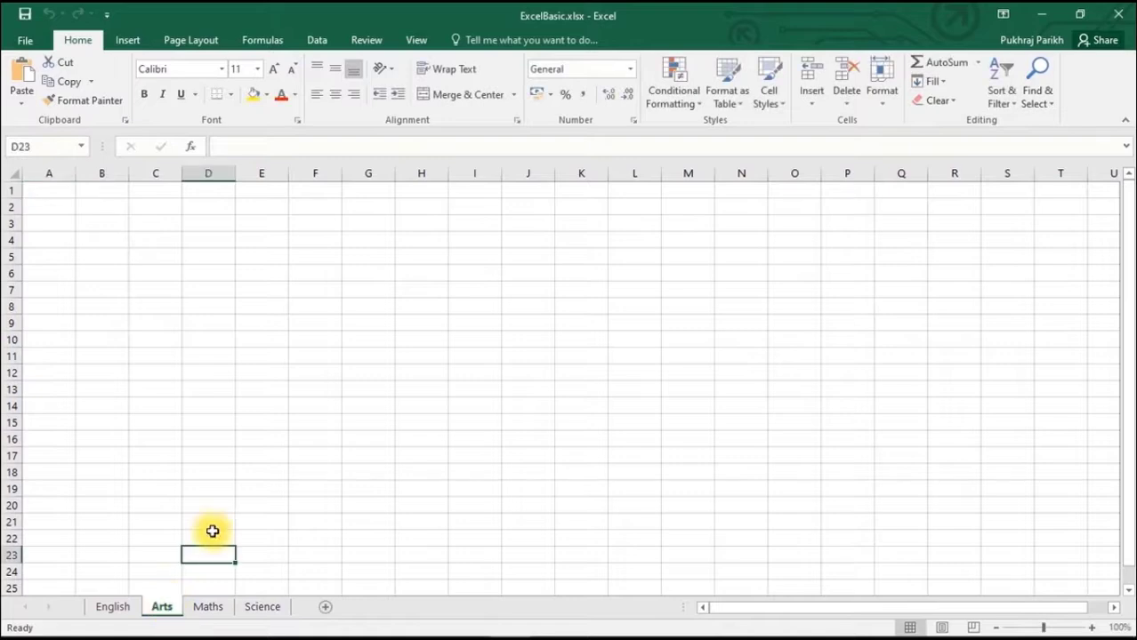
- Insert a blank worksheet directly after Maths and delete it again
left_click(124, 609)
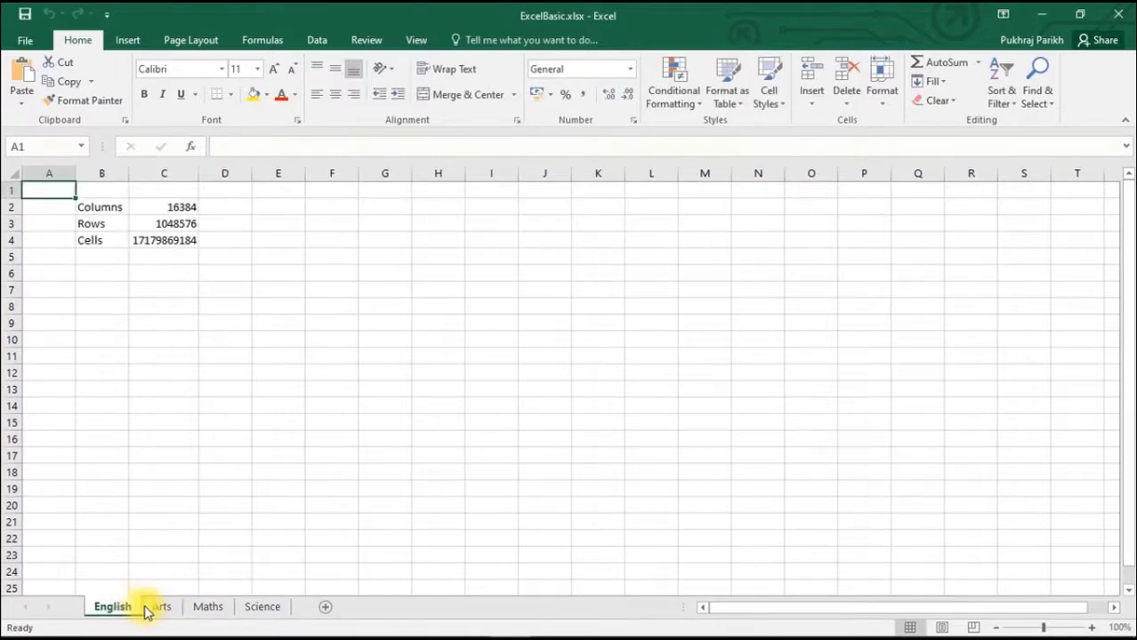
left_click(160, 607)
left_click(210, 612)
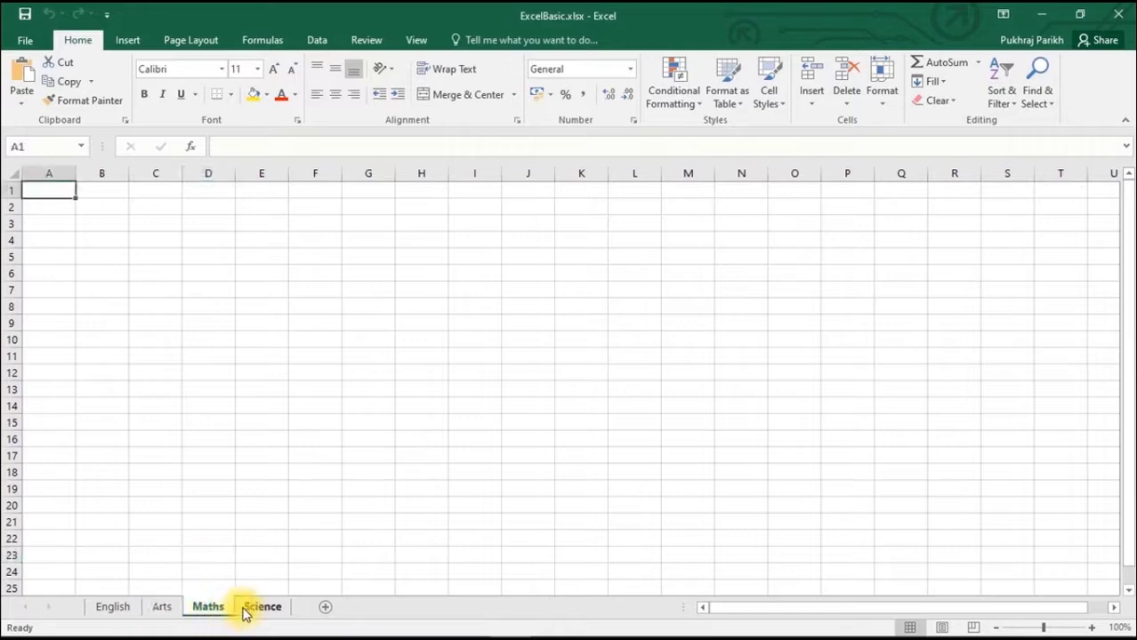
left_click(325, 610)
right_click(261, 609)
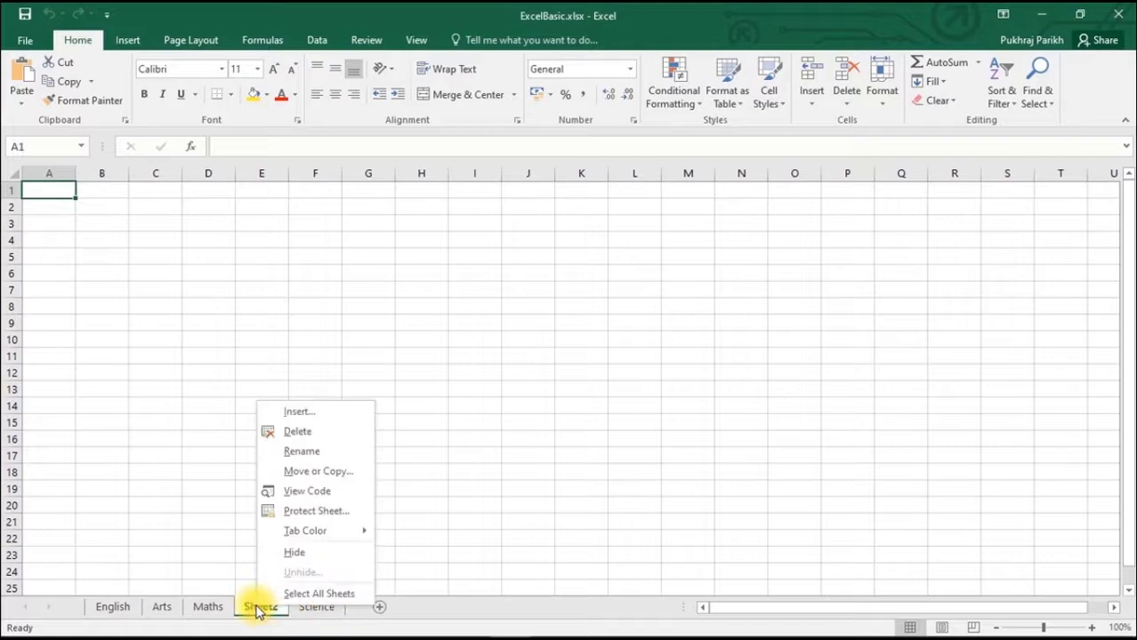
left_click(294, 432)
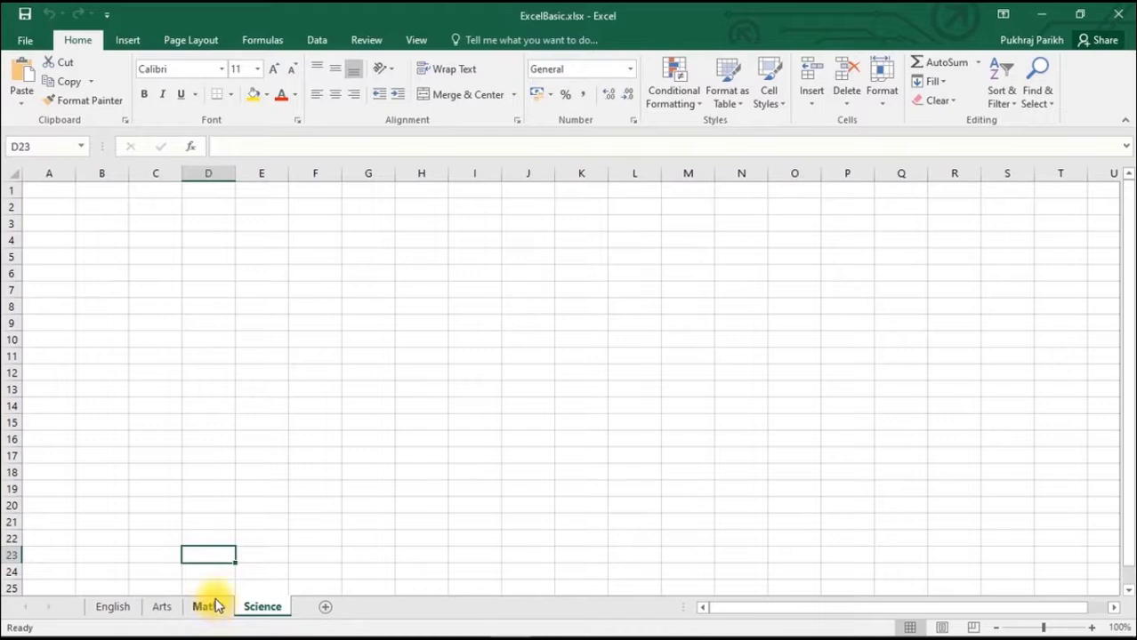
- Move the Maths worksheet in front of English so it is the first sheet in the workbook
left_click(214, 607)
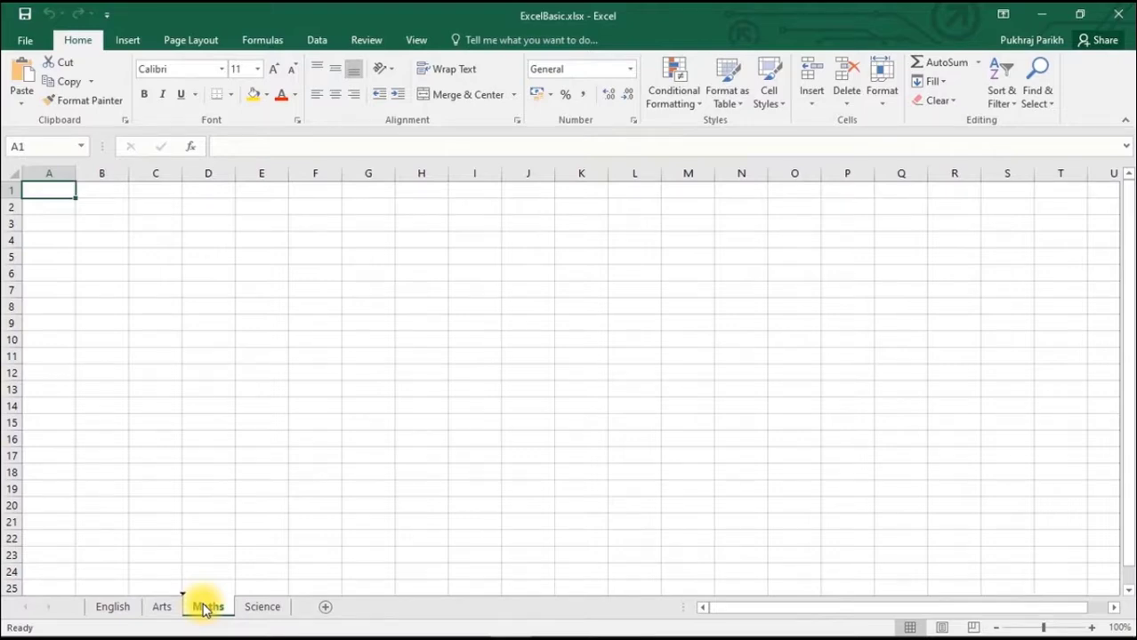
left_click_drag(204, 609, 84, 602)
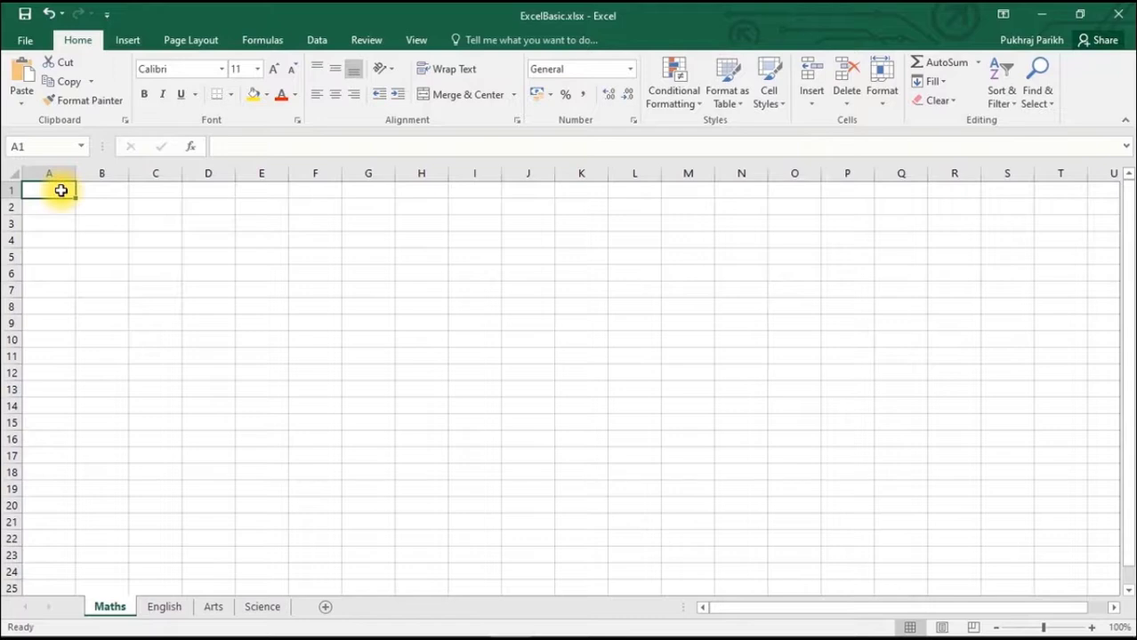
- Enter the column headings Name in A1 and Marks in B1 of the Maths sheet
type("Name")
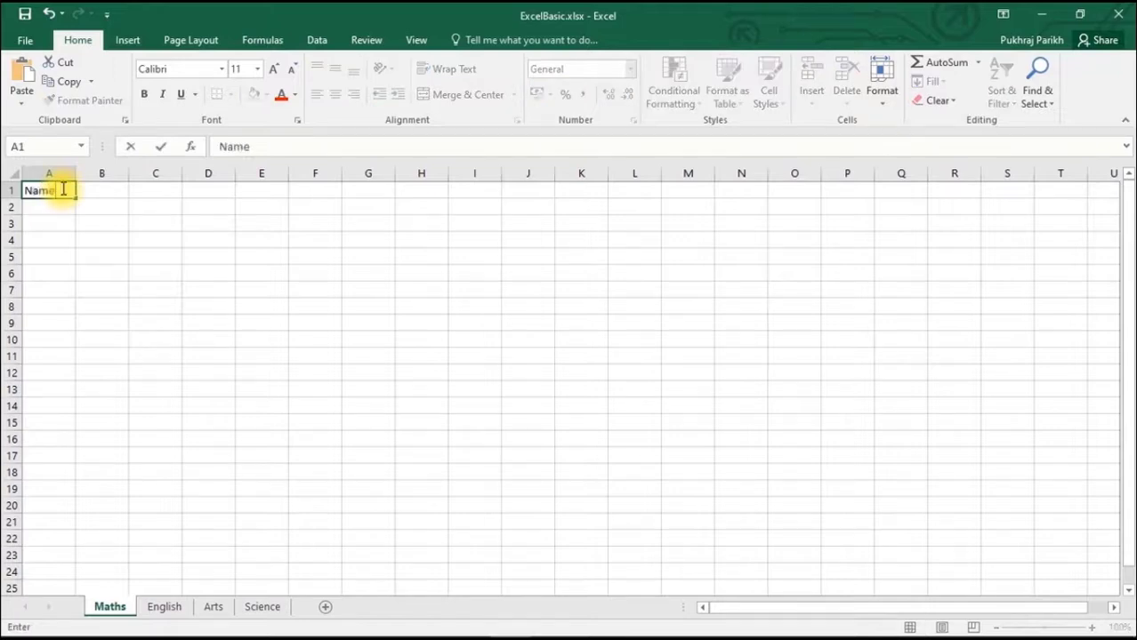
key("Tab")
type("Marks")
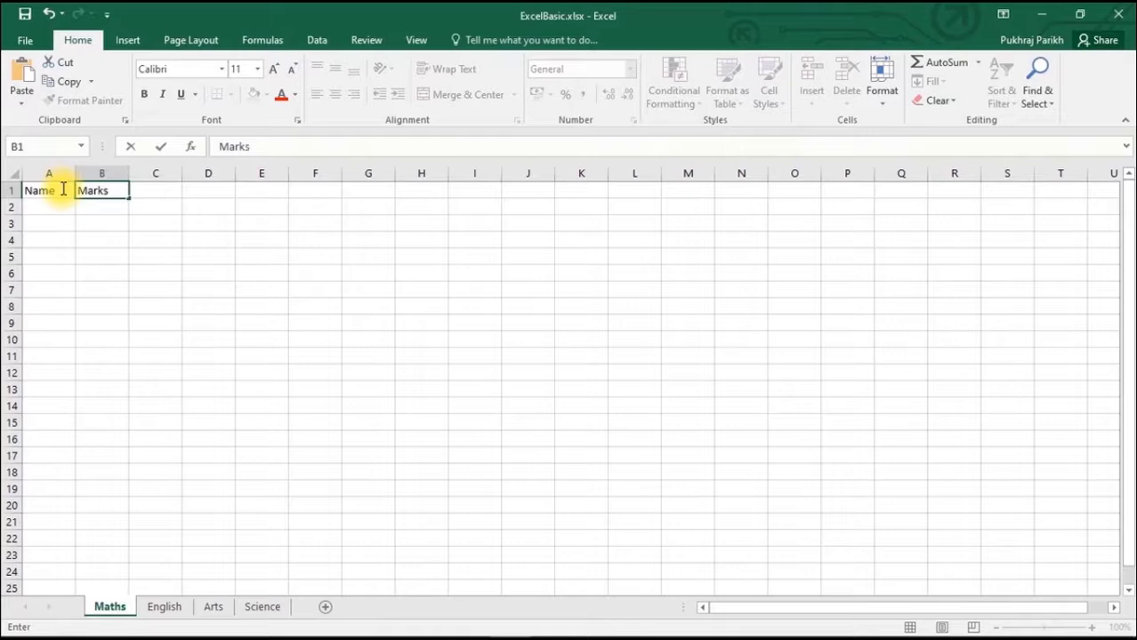
key("Return")
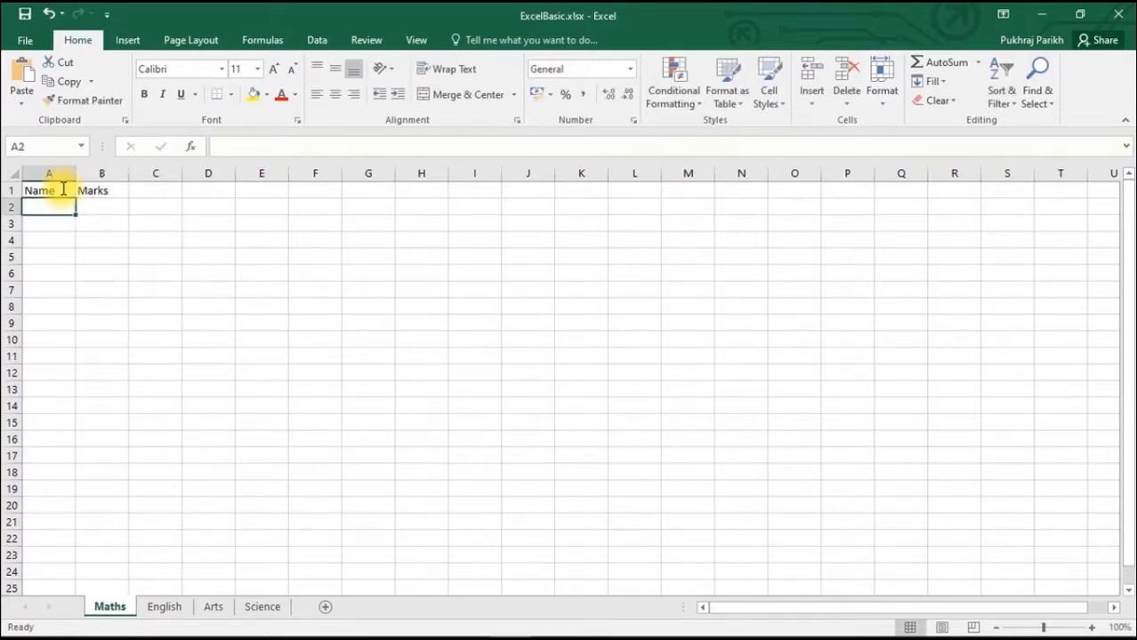
- Enter the names A, B and D in cells A2 to A4 under the Name heading
type("A")
key("Return")
type("B")
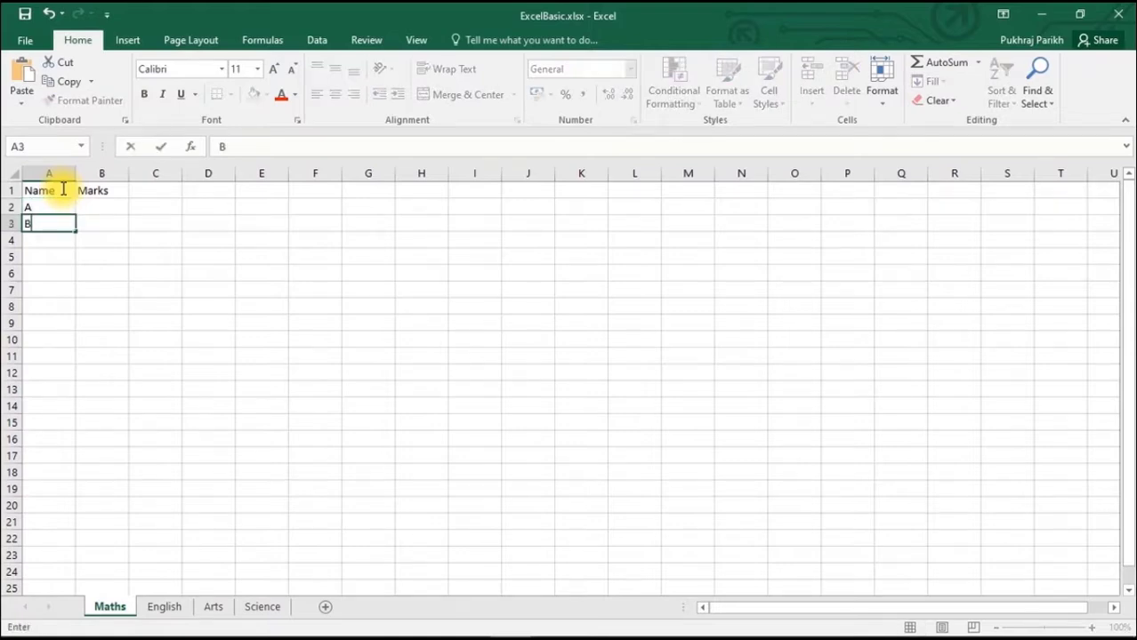
key("Return")
type("D")
- Enter the marks 80, 82 and 85 in cells B2 to B4 for A, B and D
key("Up")
key("Up")
key("Right")
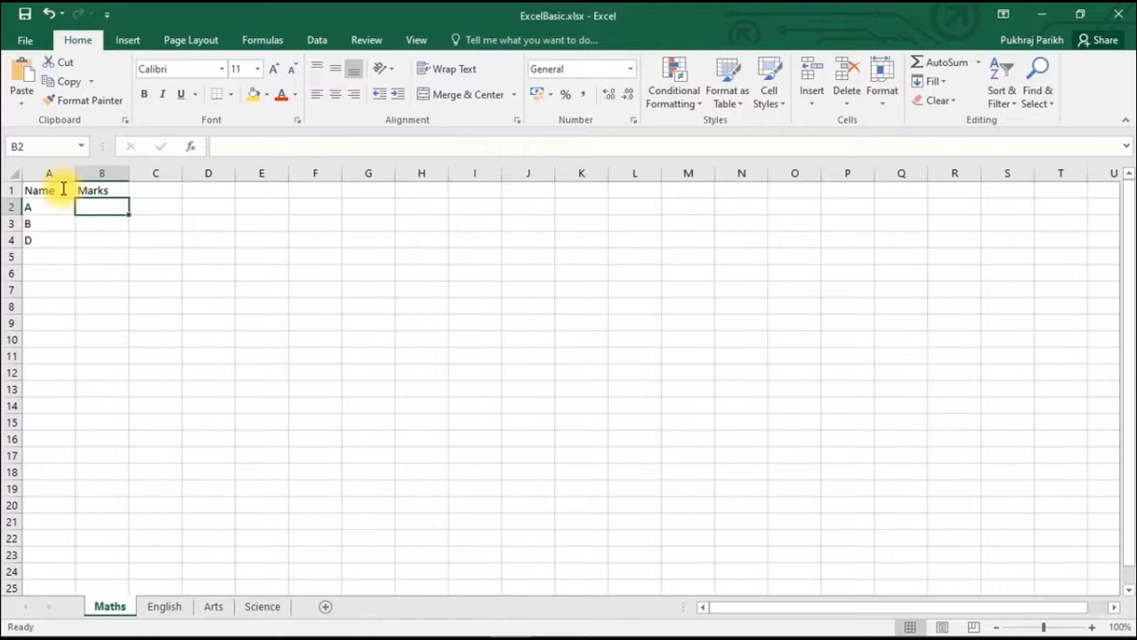
type("80")
key("Return")
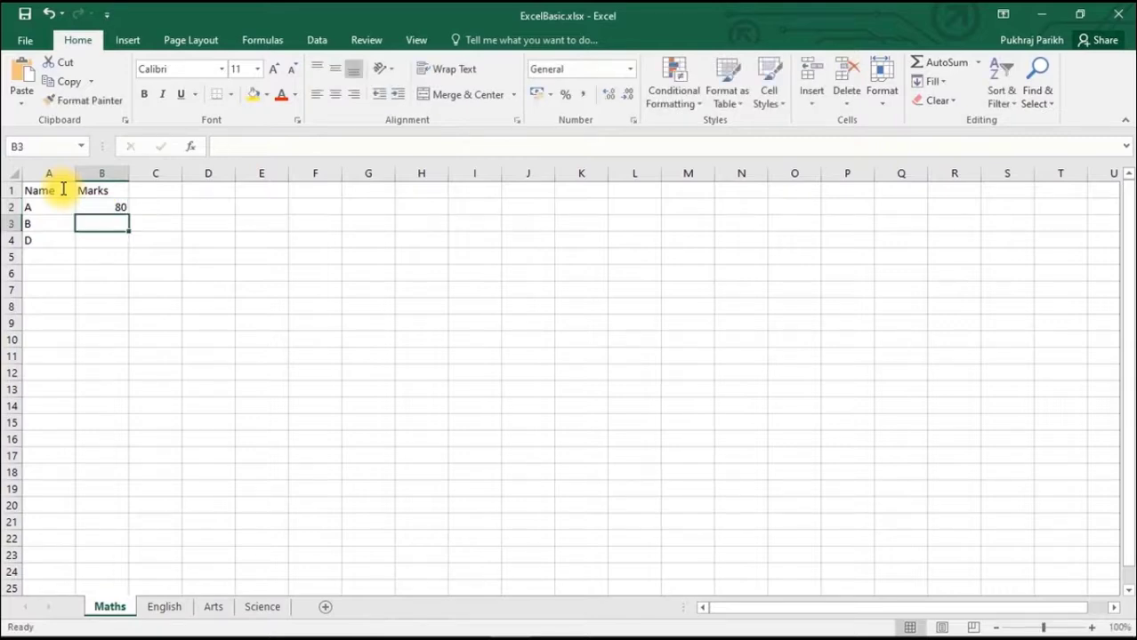
type("82")
key("Return")
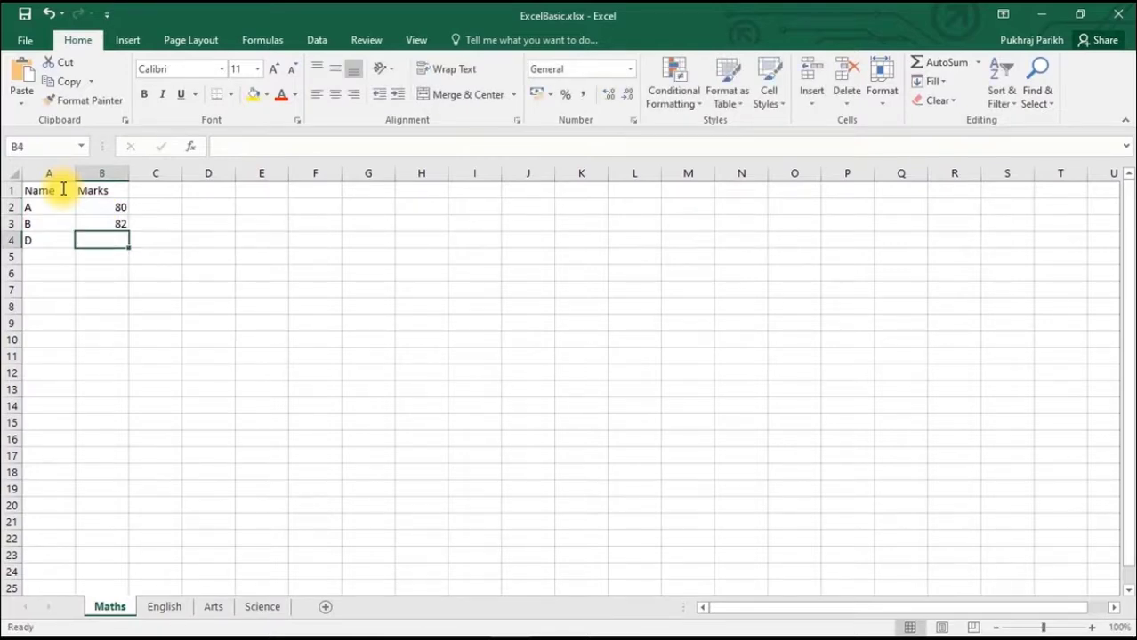
type("85")
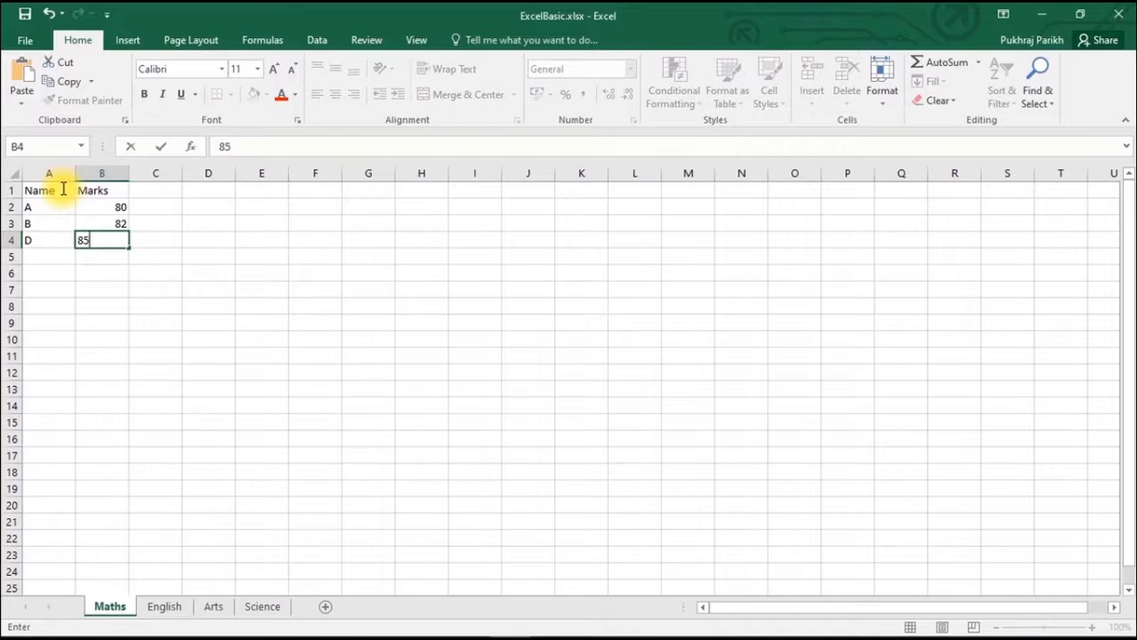
left_click(42, 255)
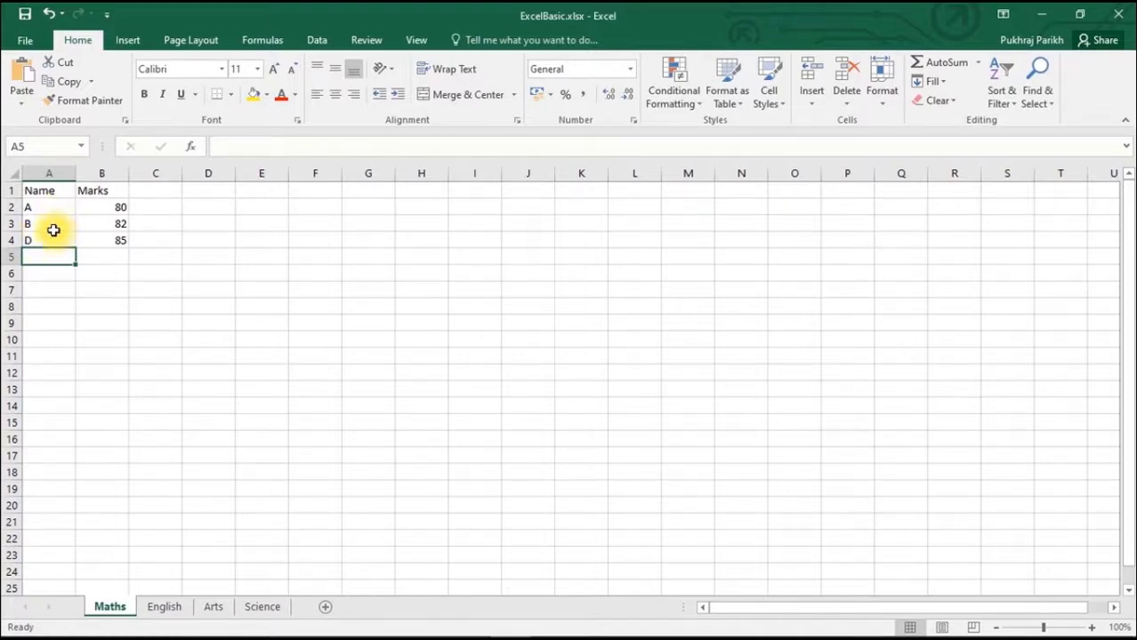
- Insert a blank row above row 4, between the entries B and D, and select its cell A4
right_click(9, 241)
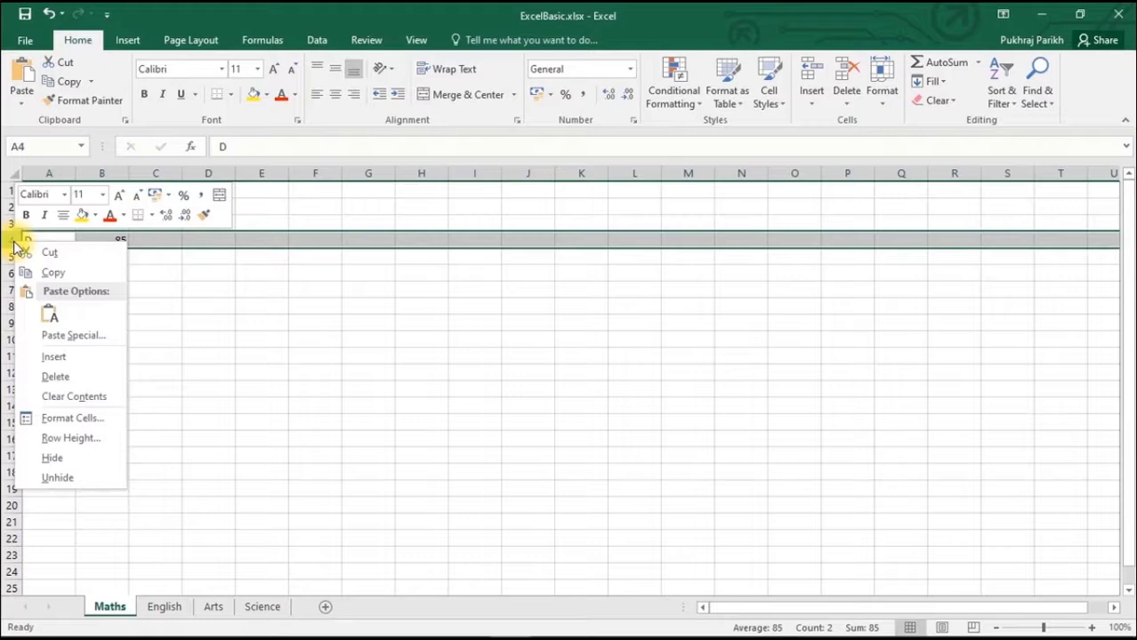
left_click(74, 356)
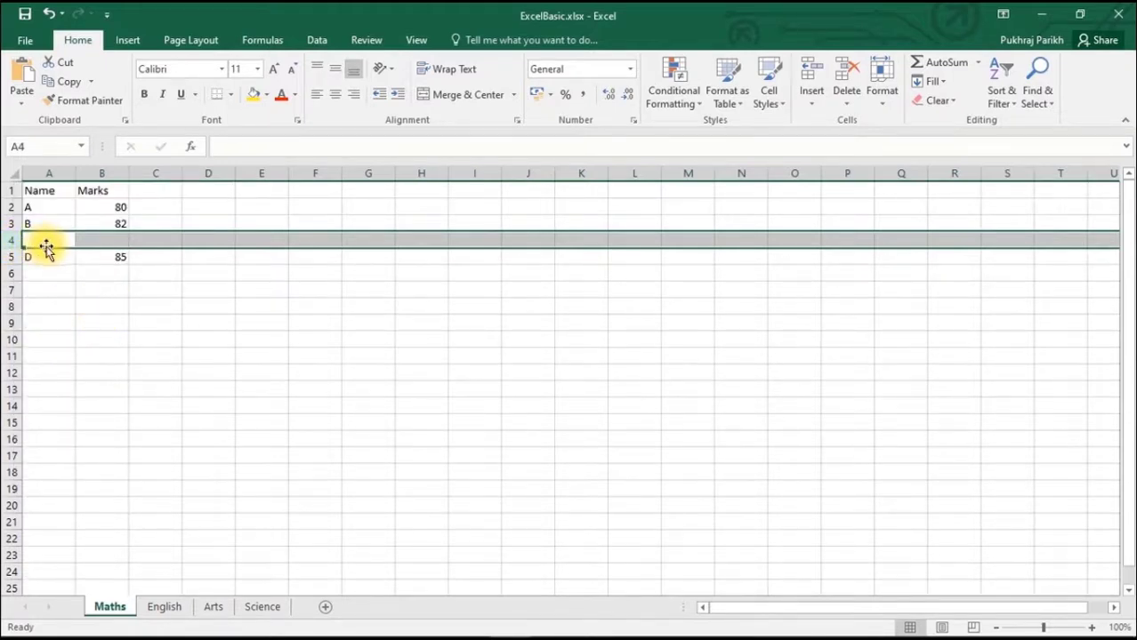
left_click(38, 241)
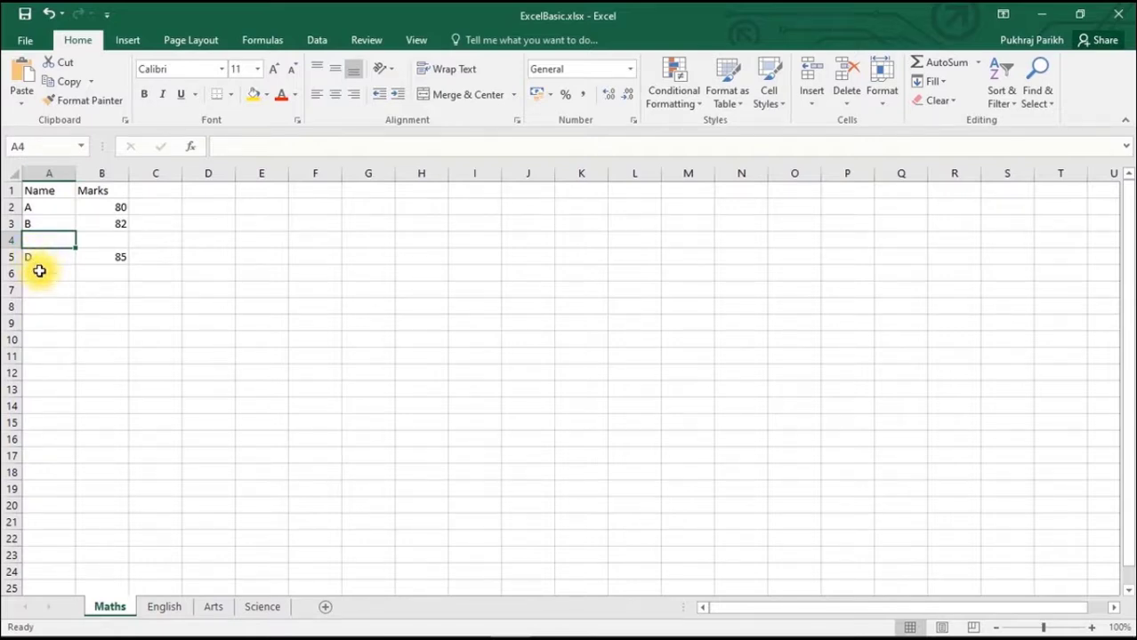
- Fill the blank row 4 with the name C and the marks 75
type("C")
key("Tab")
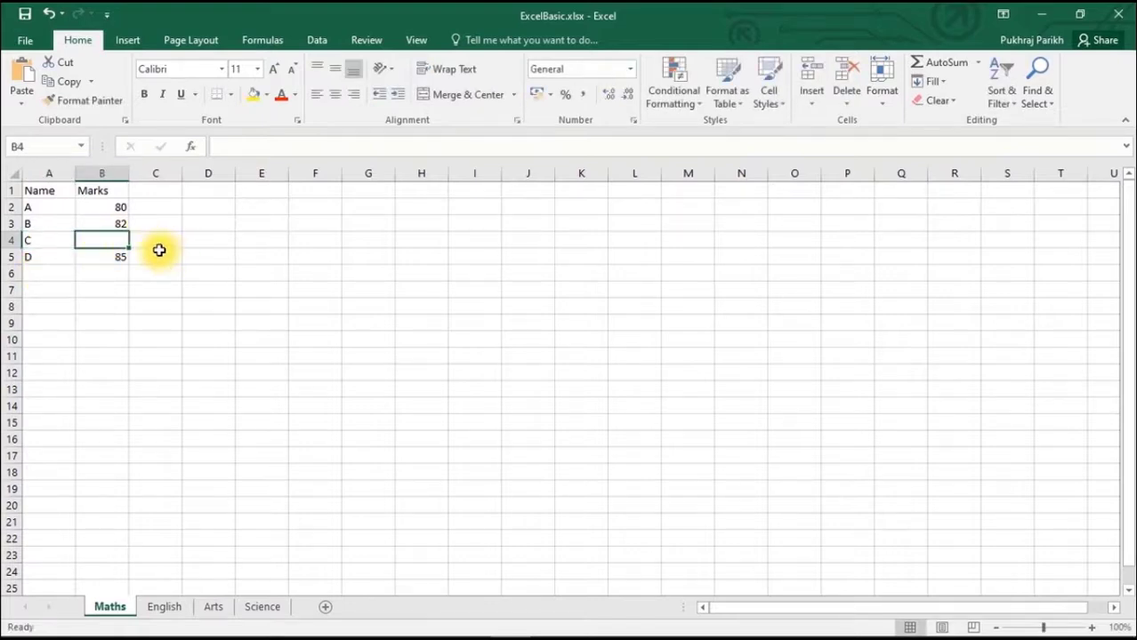
type("75")
left_click(156, 273)
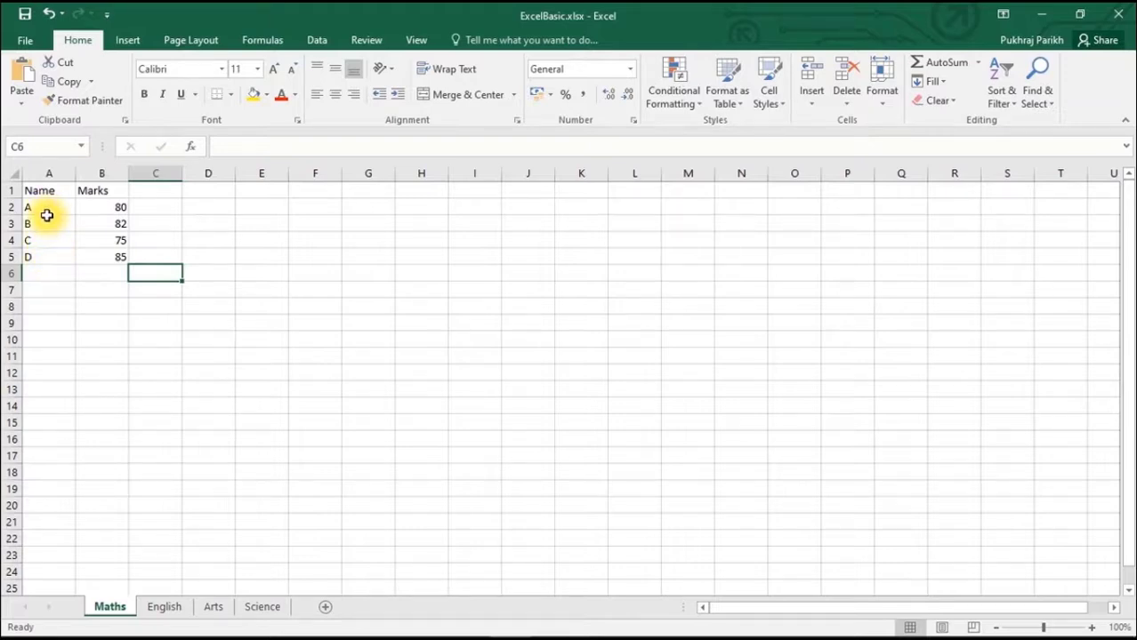
- Insert a new column before the Name column and enter the heading Roll Number in its cell A1
right_click(48, 171)
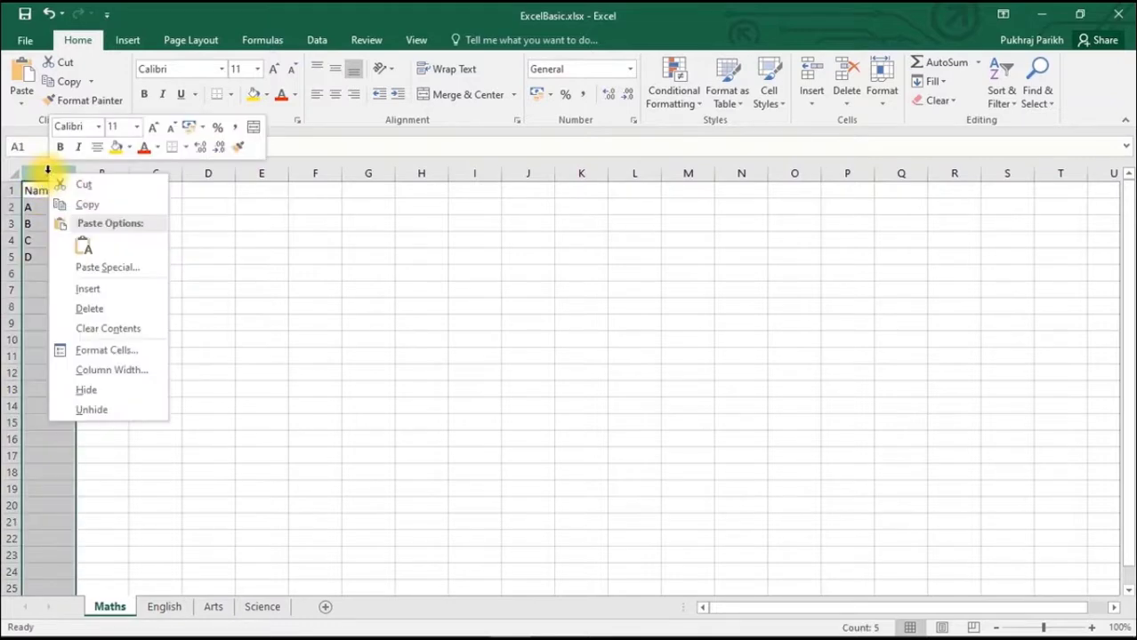
left_click(85, 292)
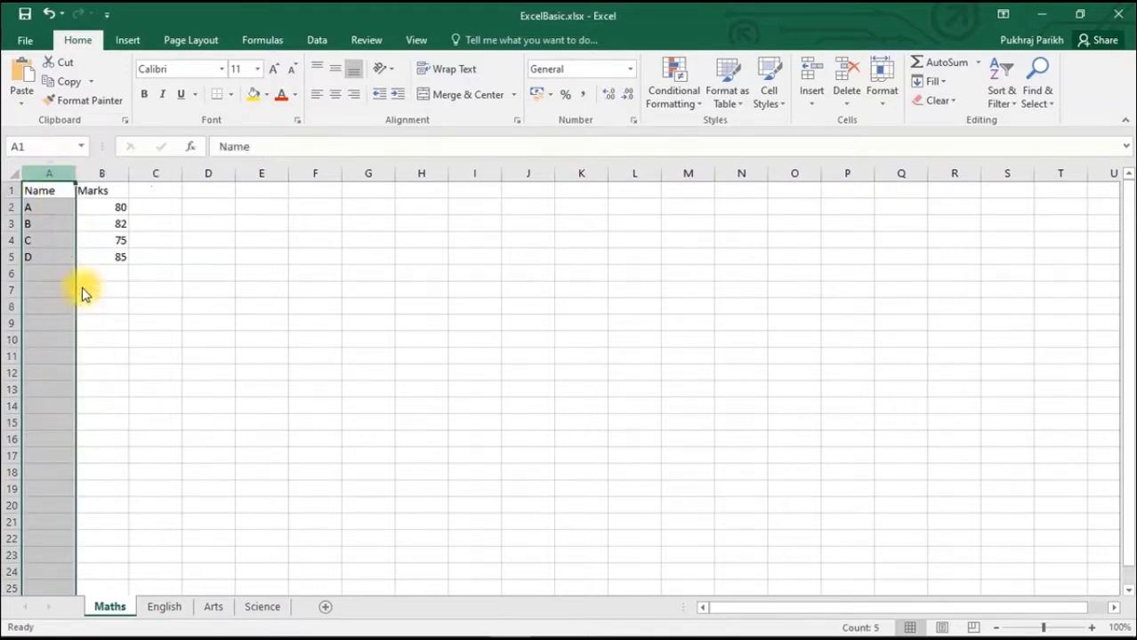
left_click(54, 193)
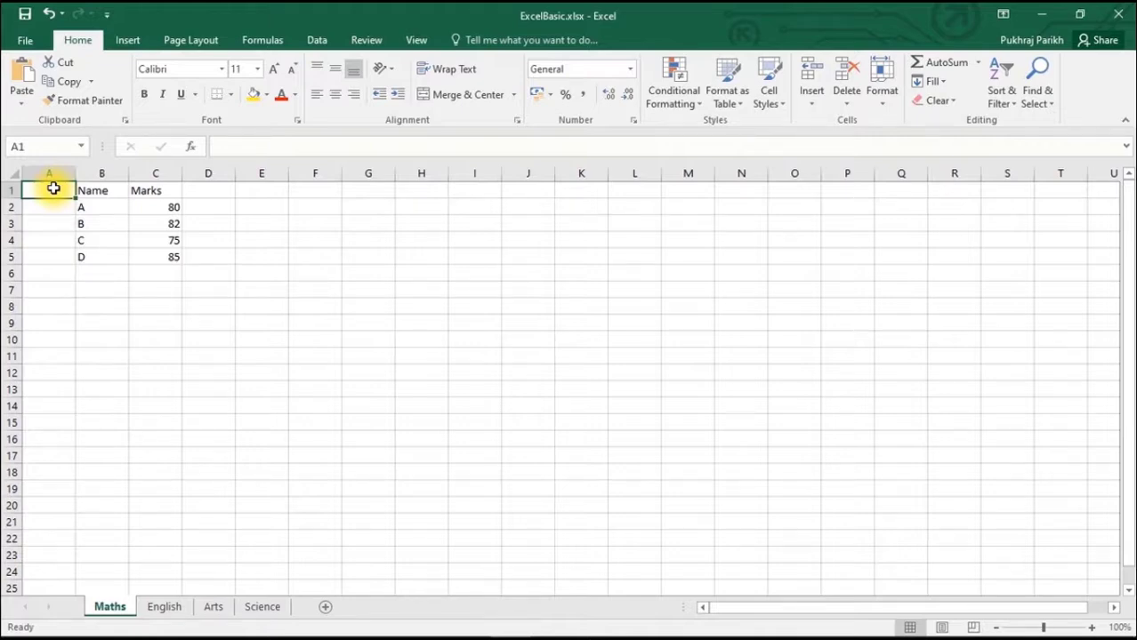
type("Roll")
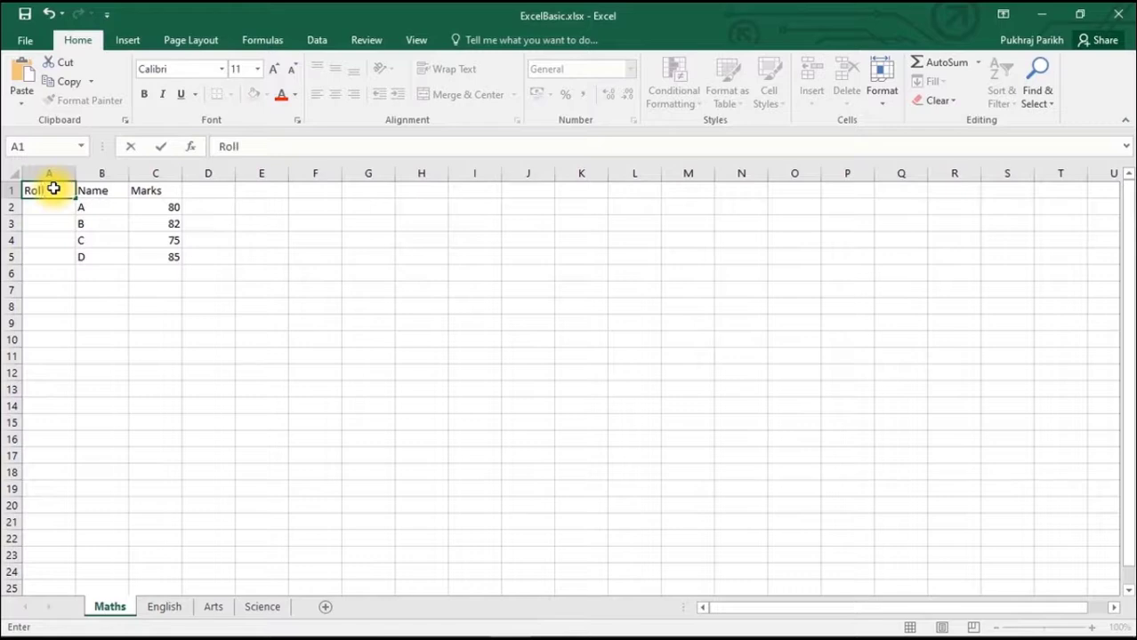
type(" Number")
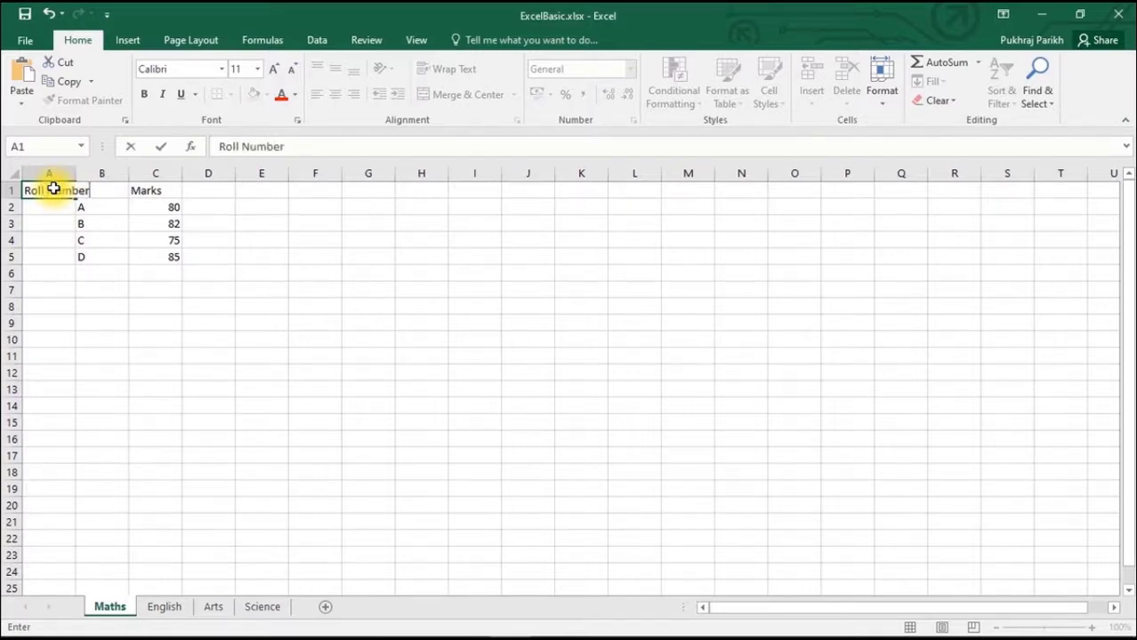
left_click(68, 300)
- Enter the roll numbers 1, 2, 3 and 4 in cells A2 to A5 for the entries A to D
left_click(51, 206)
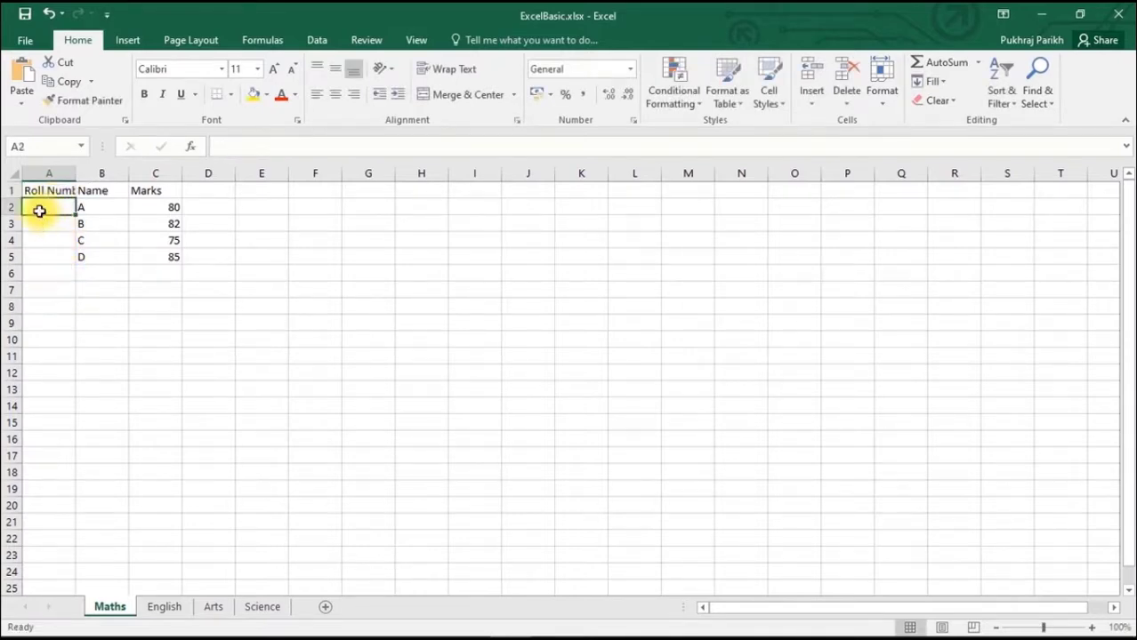
type("1")
left_click(38, 223)
type("2")
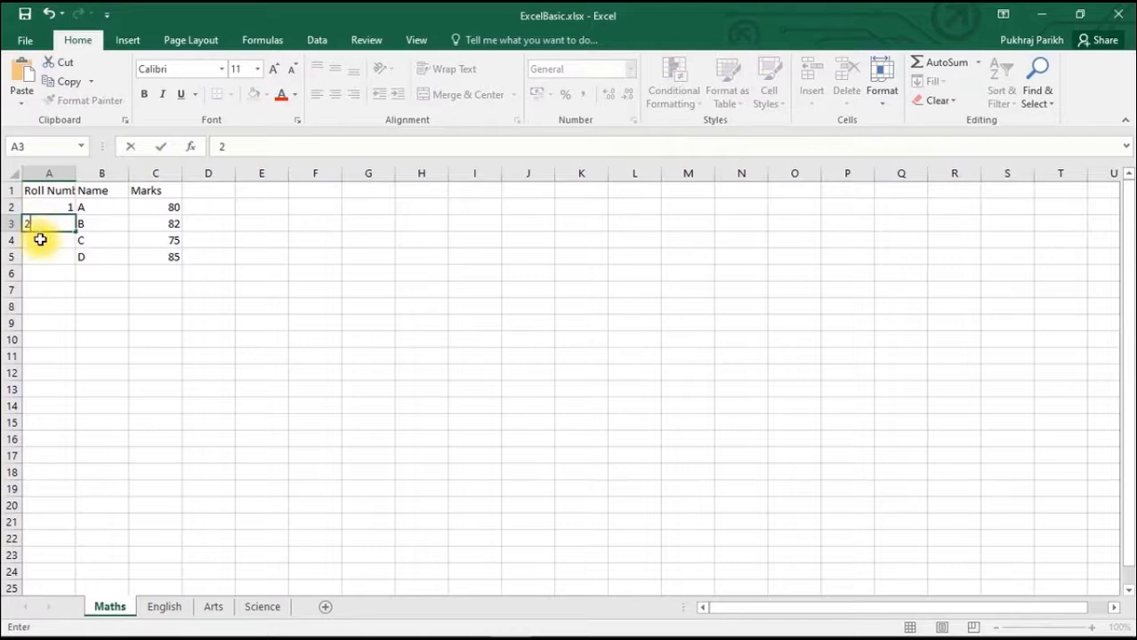
left_click(38, 241)
type("3")
left_click(46, 259)
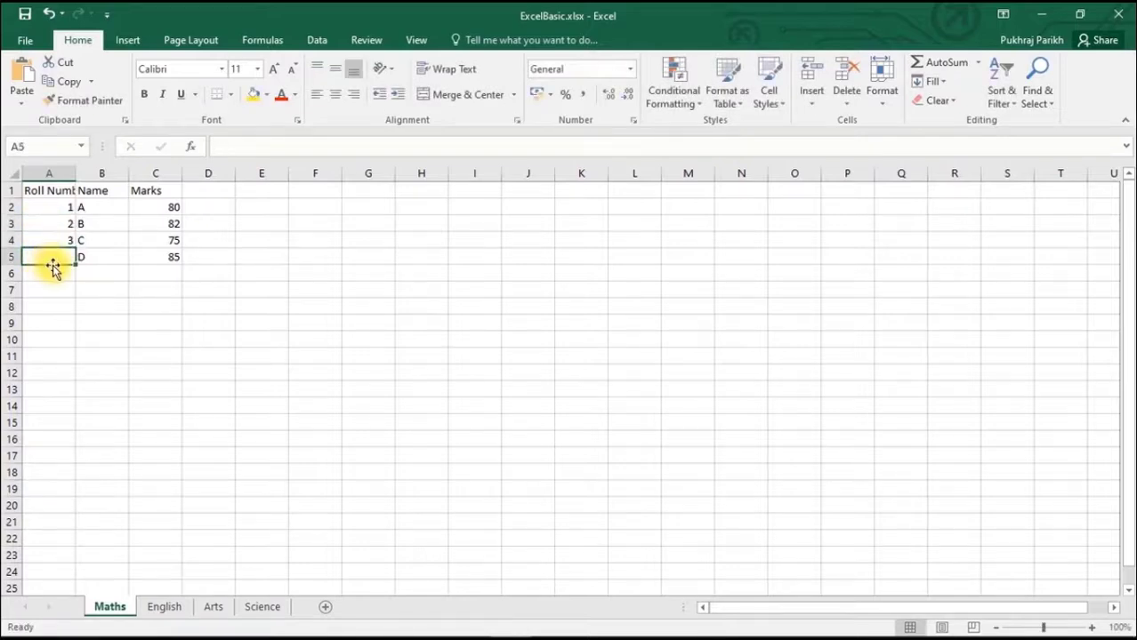
type("4")
left_click(56, 284)
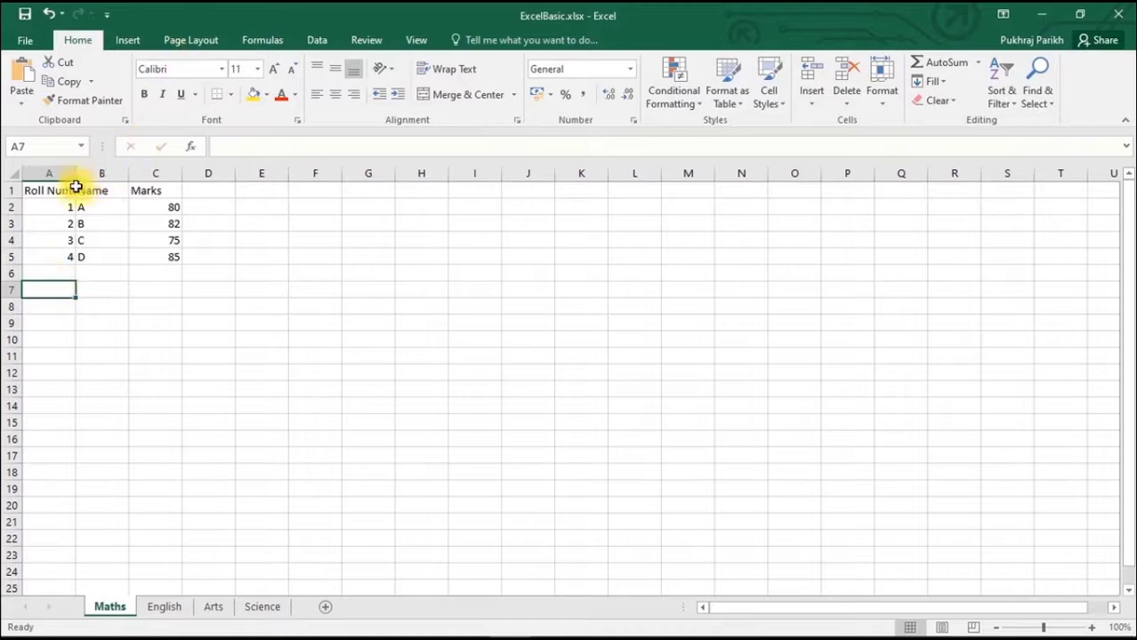
- Widen column A freehand to about twice its width so the full Roll Number heading fits
left_click(41, 190)
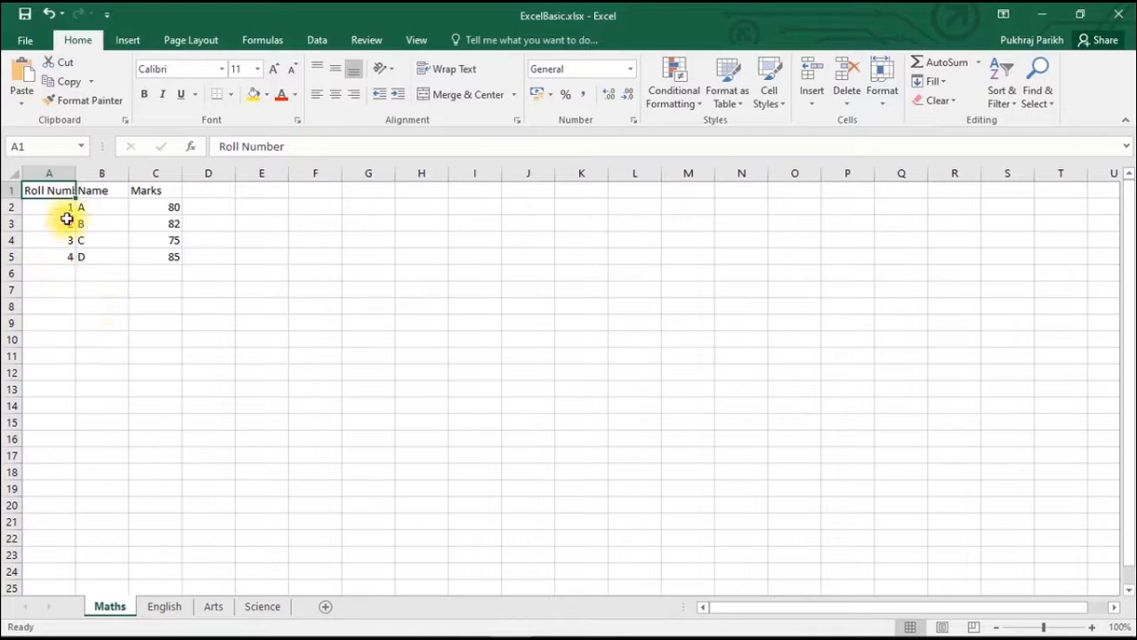
left_click(57, 303)
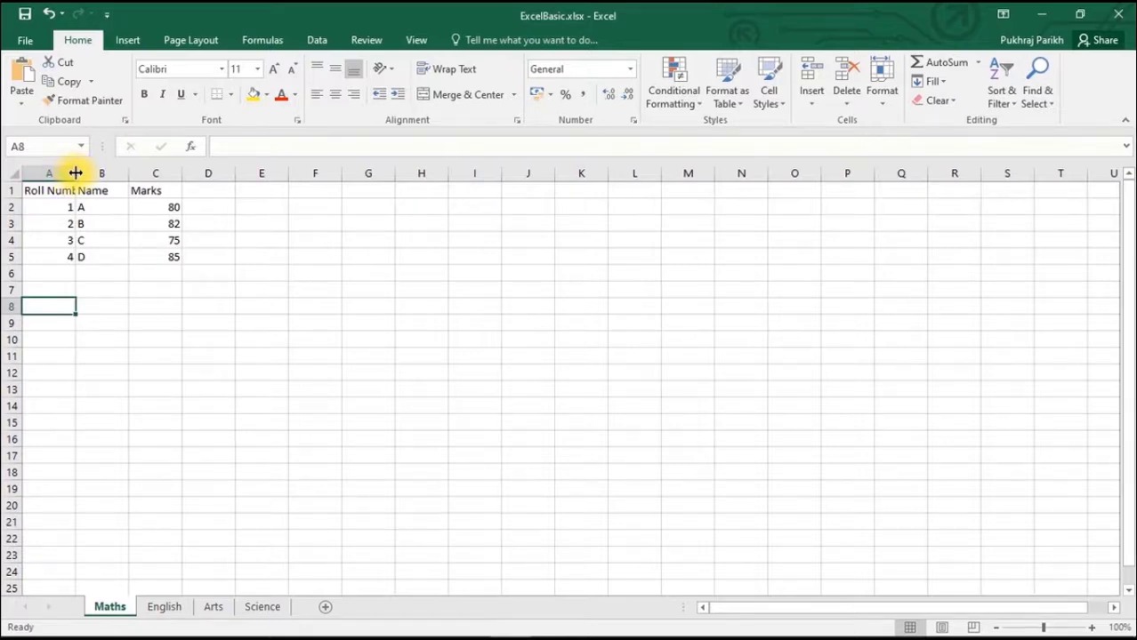
left_click_drag(74, 173, 74, 174)
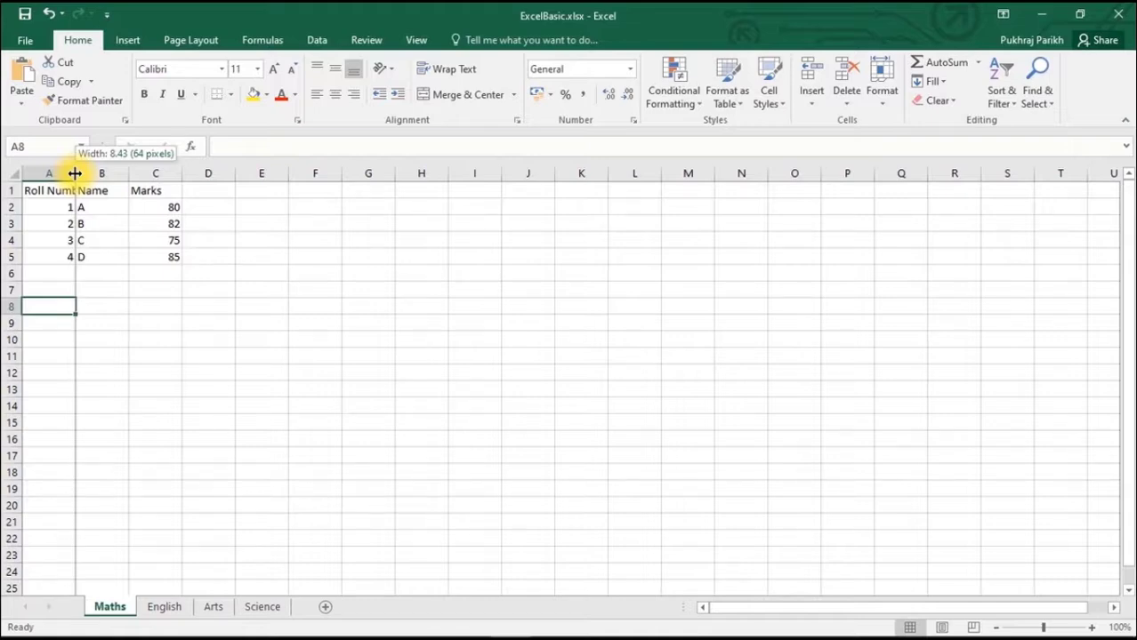
left_click_drag(74, 173, 135, 176)
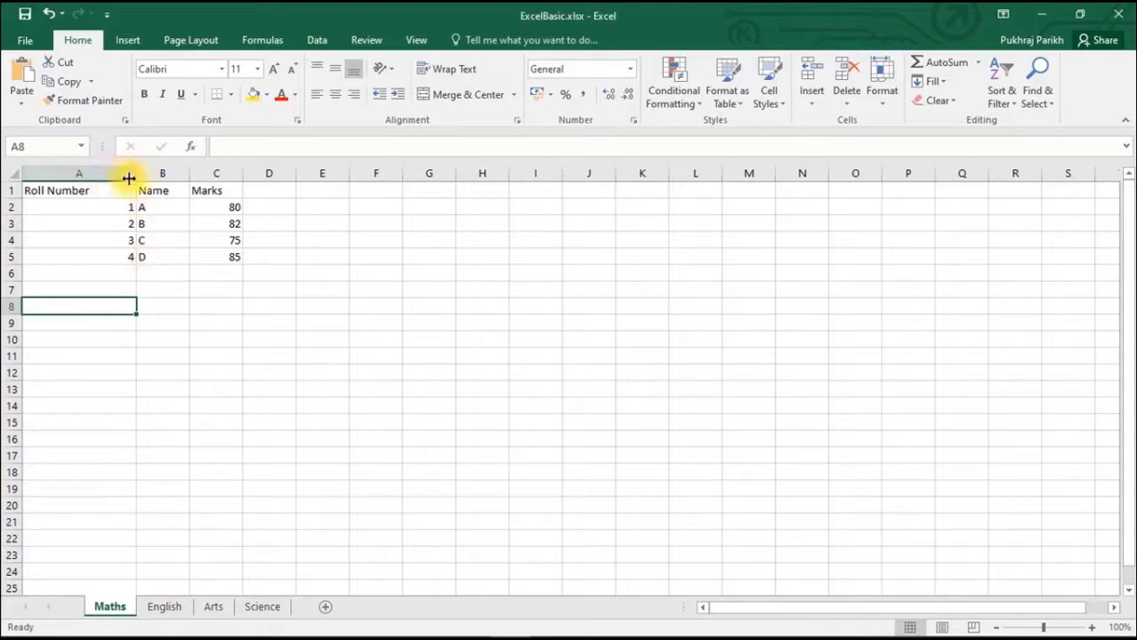
- AutoFit the width of column A to its longest entry, the Roll Number heading
left_click(112, 225)
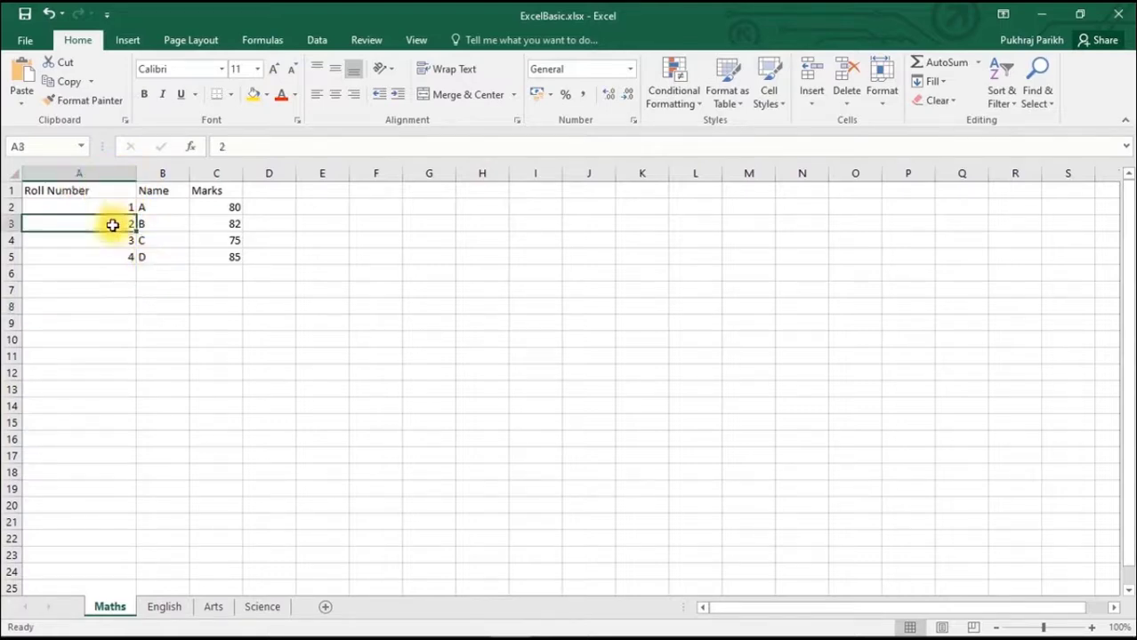
left_click(94, 207)
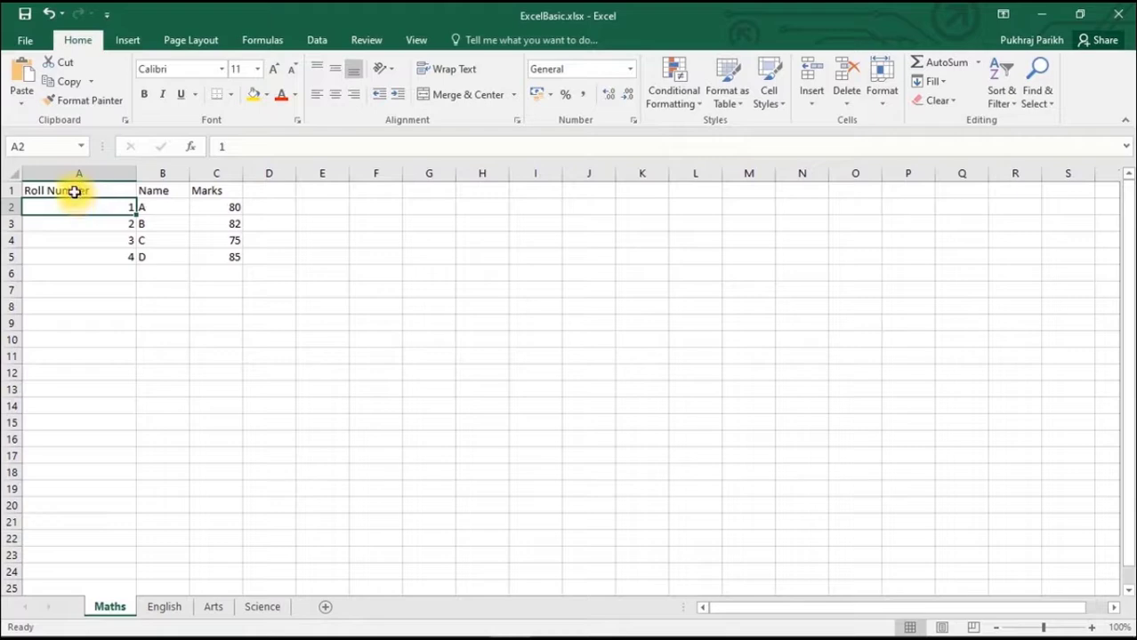
left_click(75, 192)
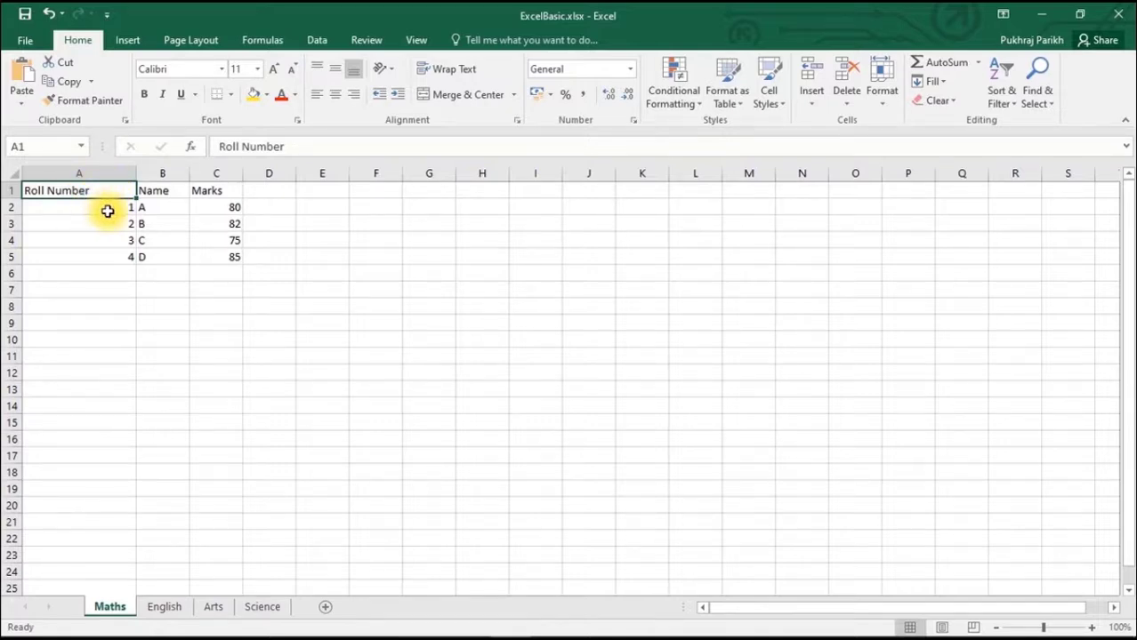
double_click(135, 172)
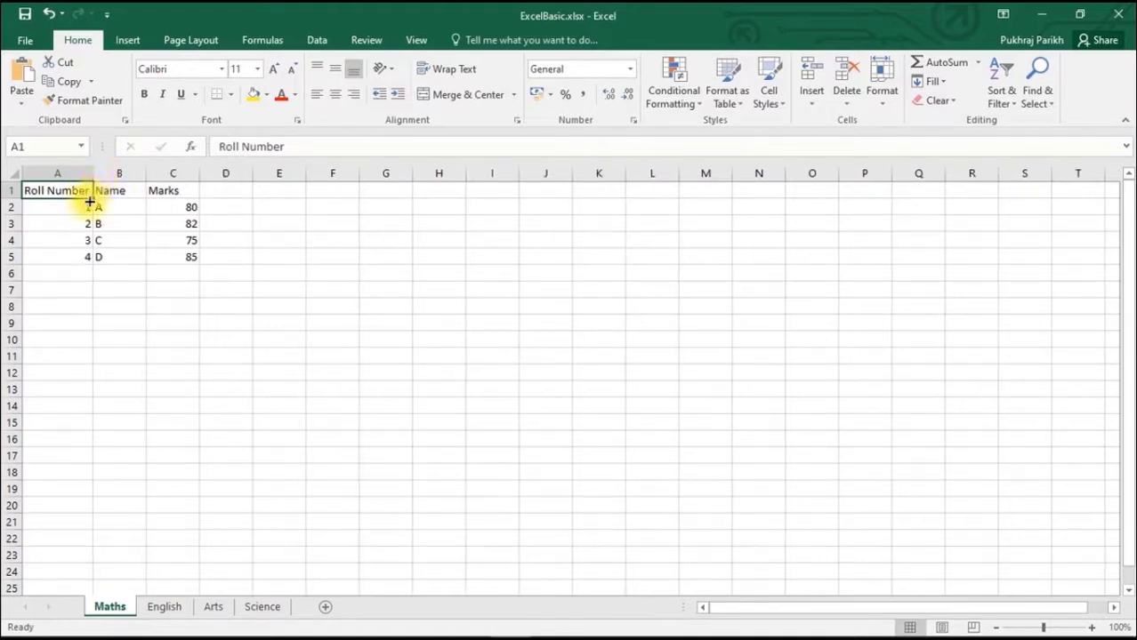
left_click(60, 256)
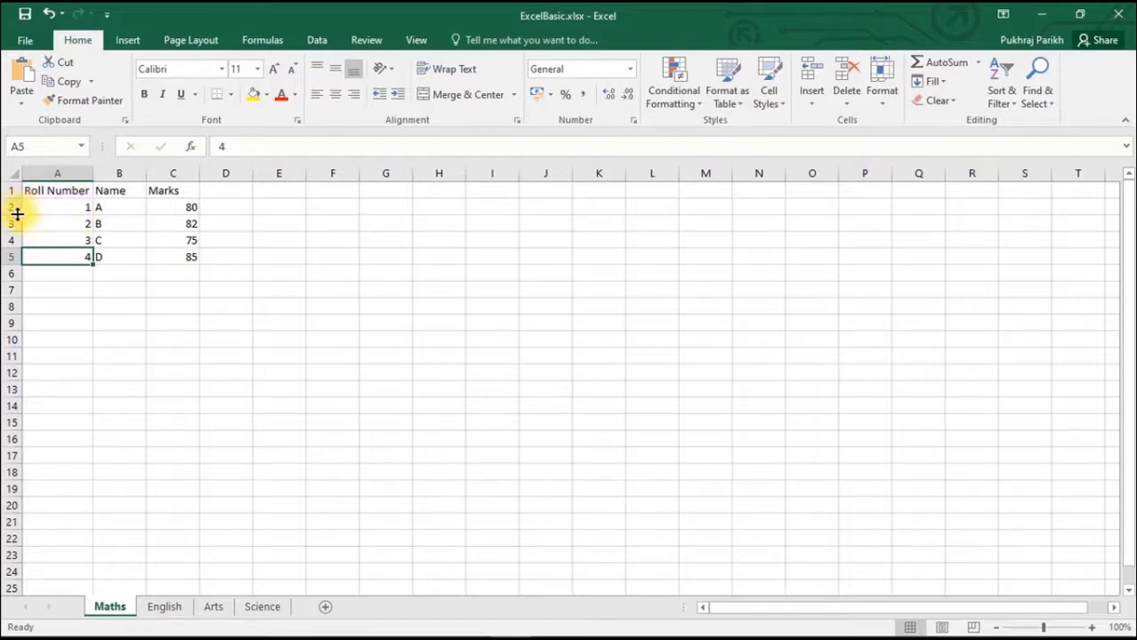
- Make heading row 1 more than twice as tall and AutoFit its height back to its contents
mouse_move(17, 213)
left_mouse_down()
mouse_move(15, 197)
mouse_move(16, 220)
left_mouse_up()
left_click(230, 245)
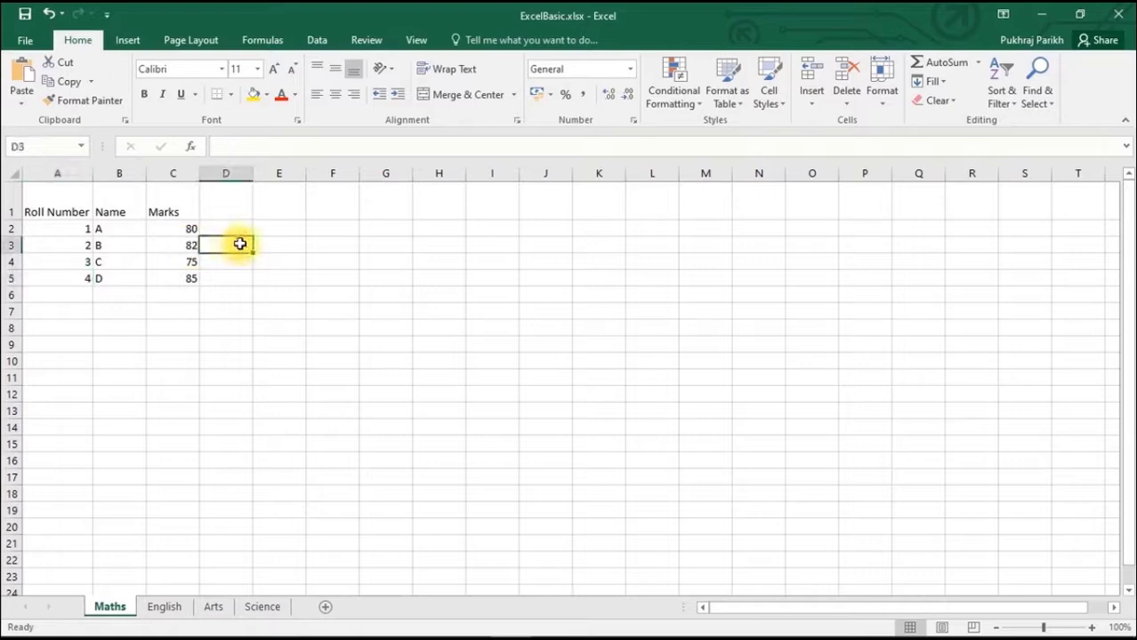
double_click(15, 217)
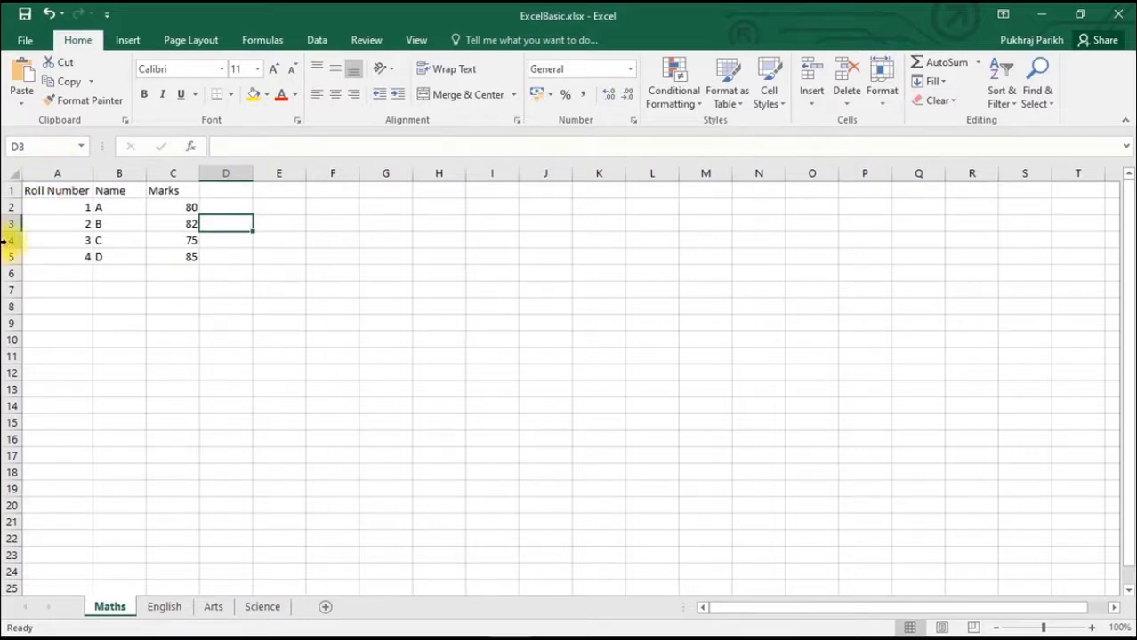
- Clear the contents of row 4, the entry for C, while keeping the empty row in place
left_click(99, 244)
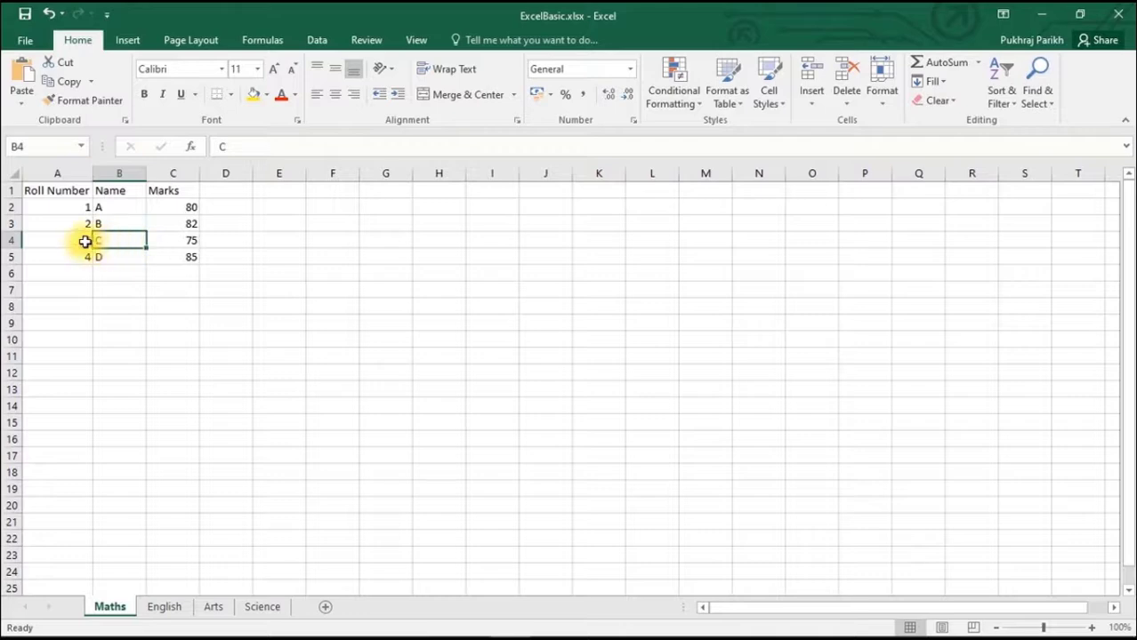
left_click(10, 240)
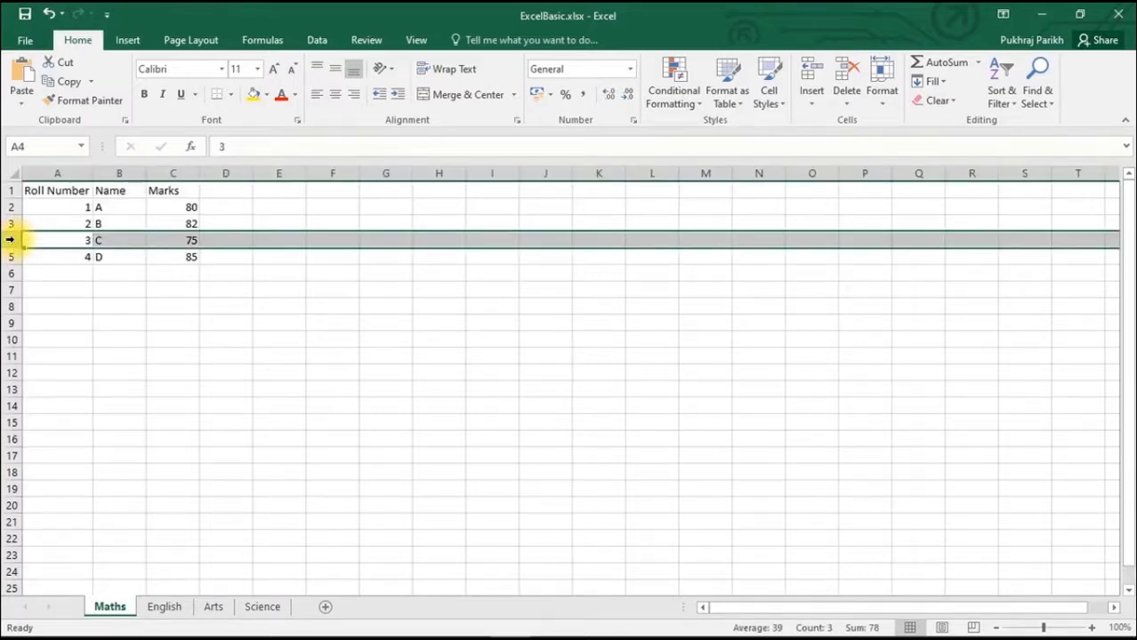
right_click(10, 240)
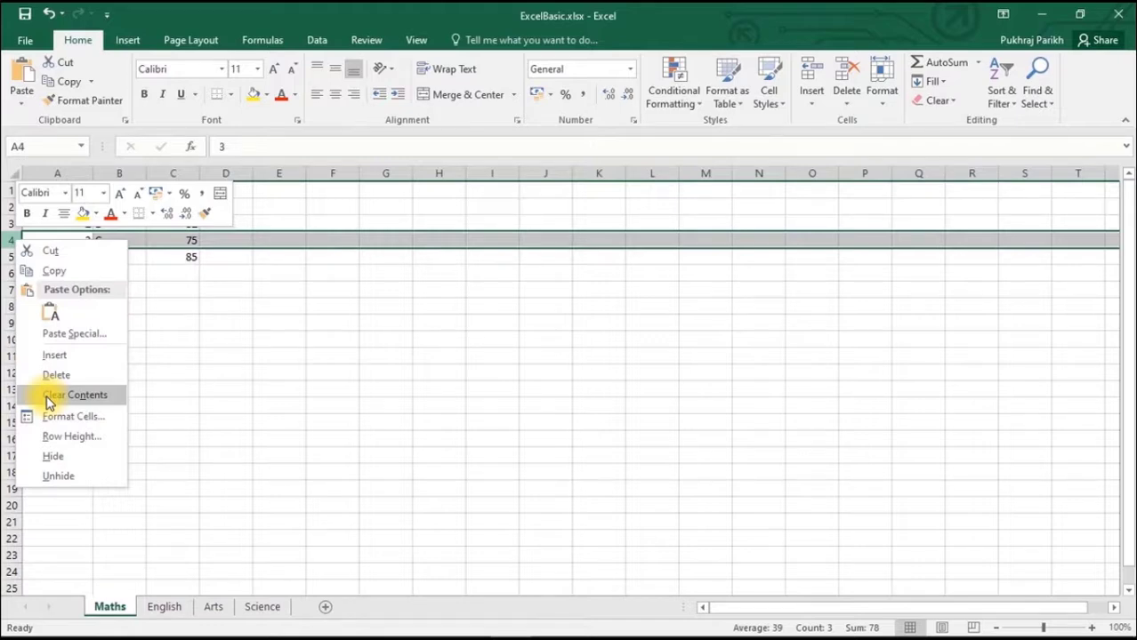
left_click(49, 399)
left_click(122, 287)
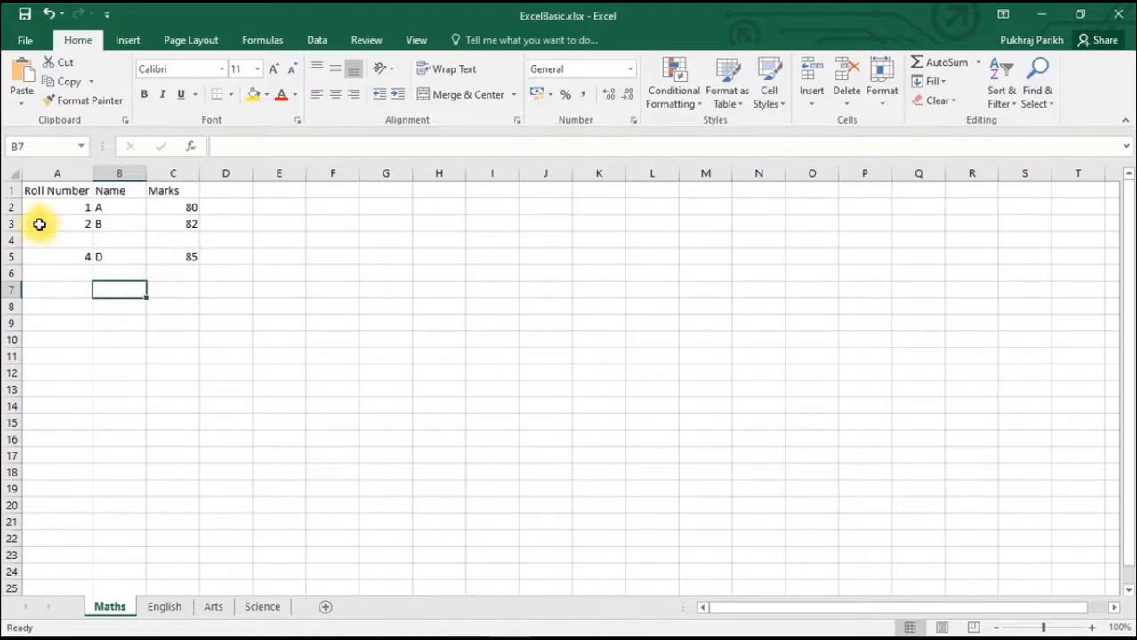
- Delete the empty row 4 between the entries B and D
right_click(11, 239)
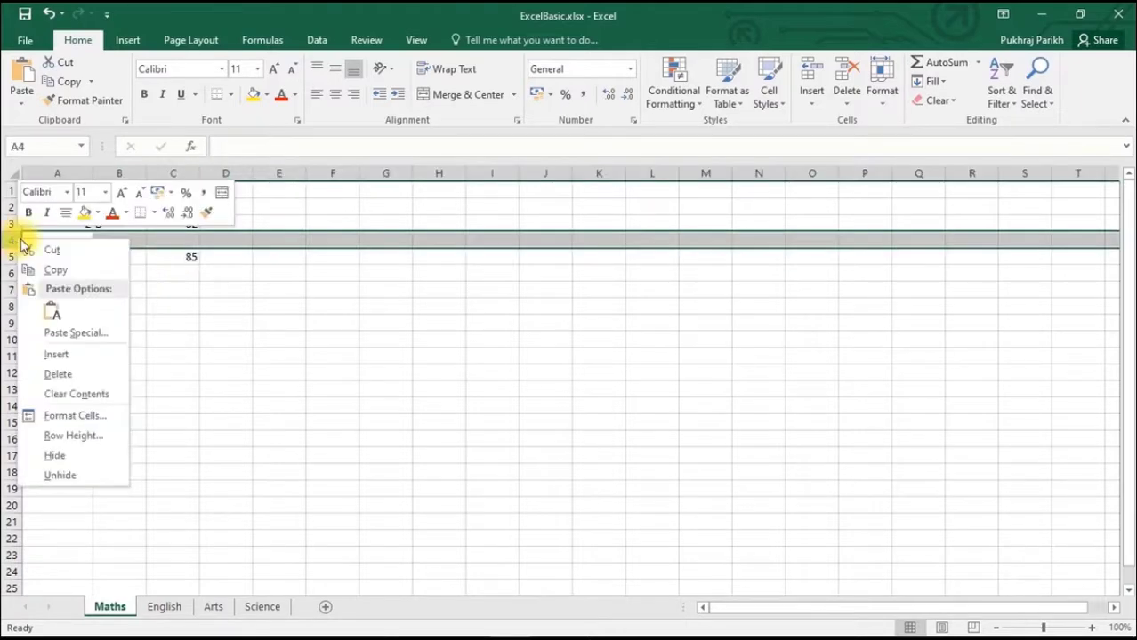
left_click(60, 380)
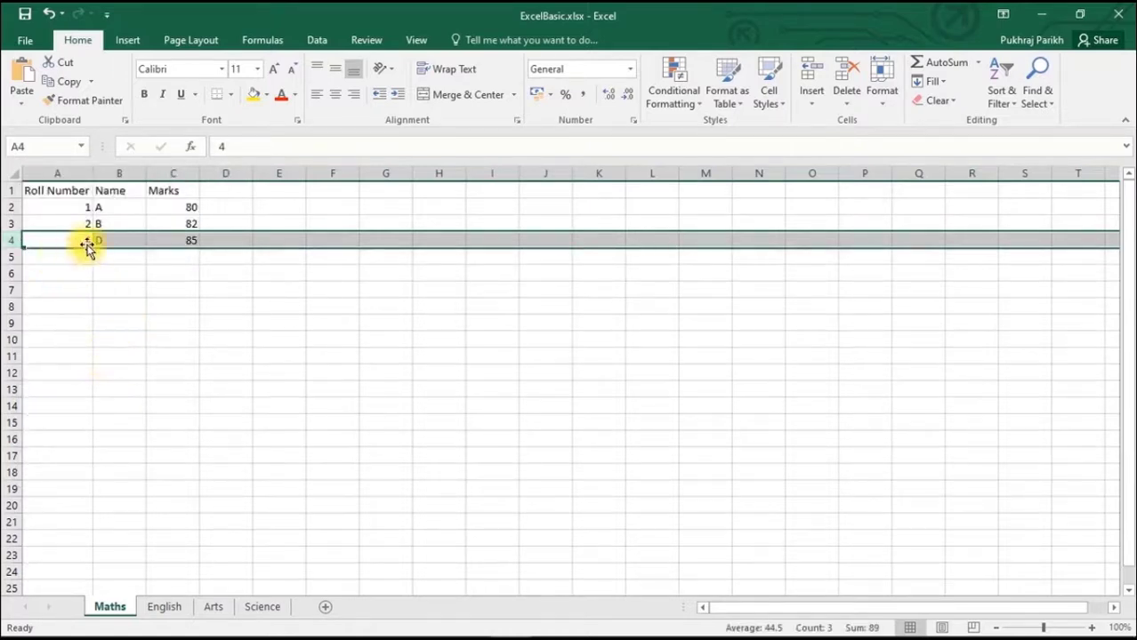
left_click(116, 257)
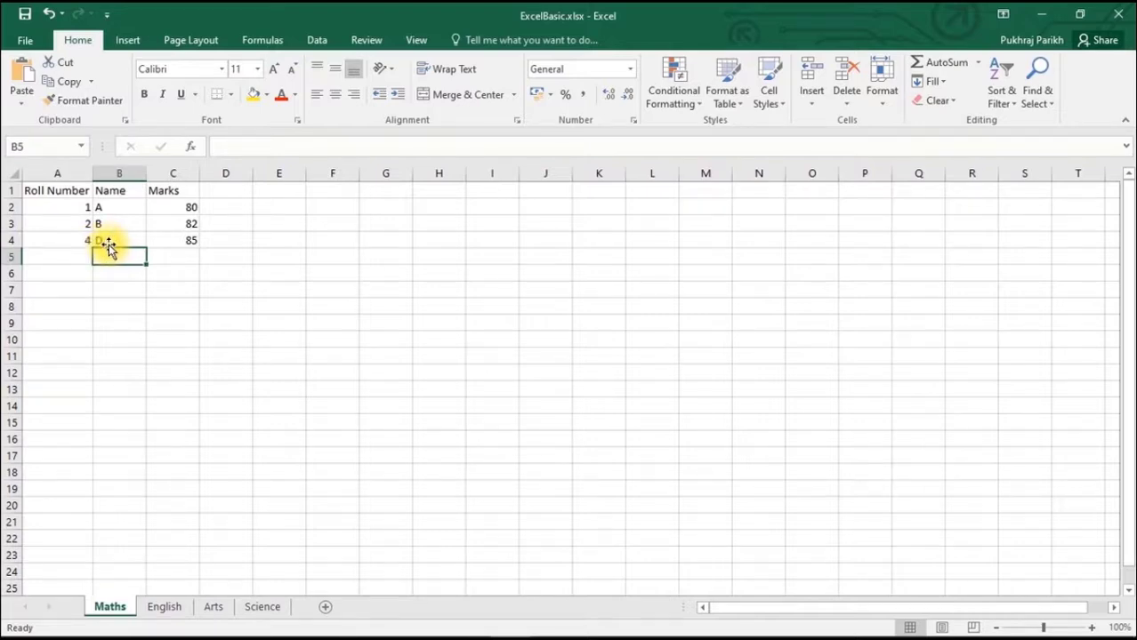
- Delete the Roll Number column A from the Maths sheet
right_click(64, 172)
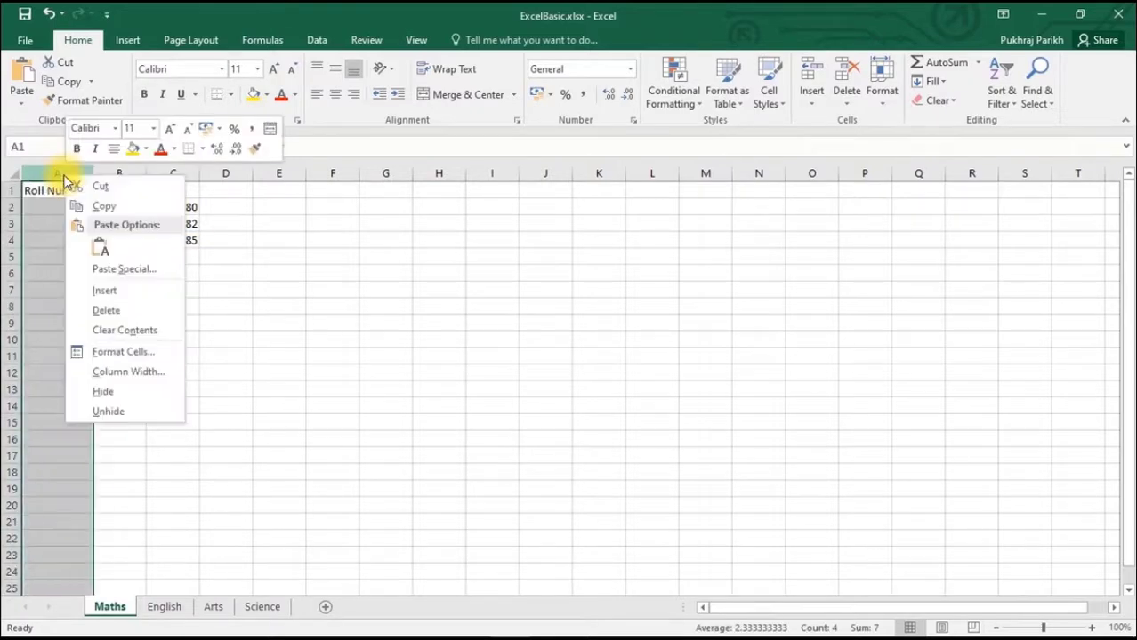
left_click(125, 313)
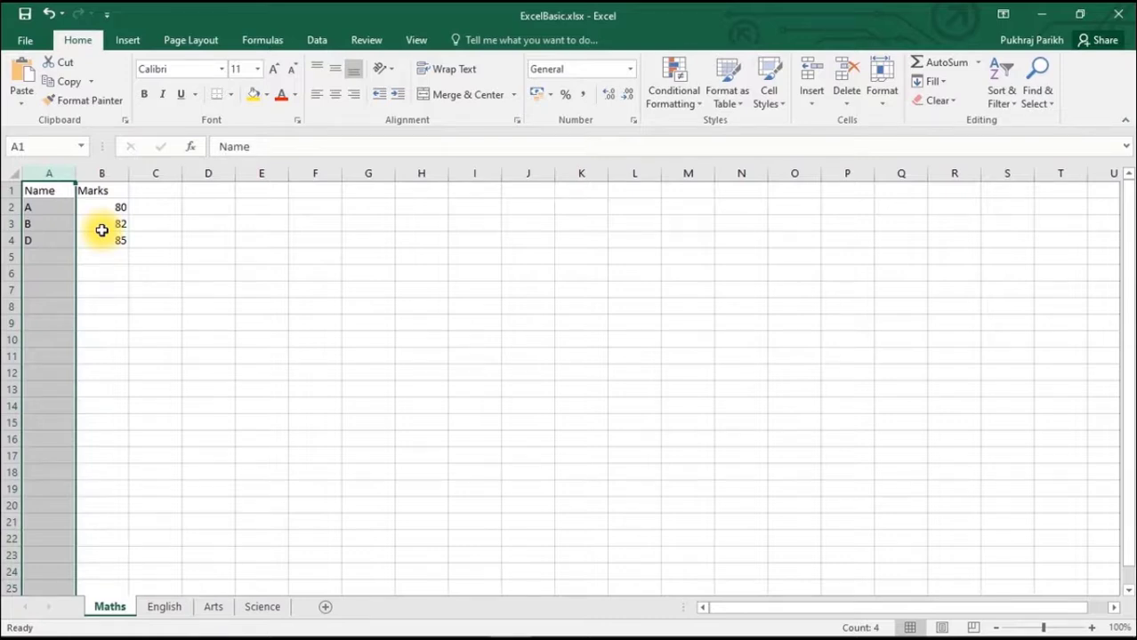
left_click(134, 223)
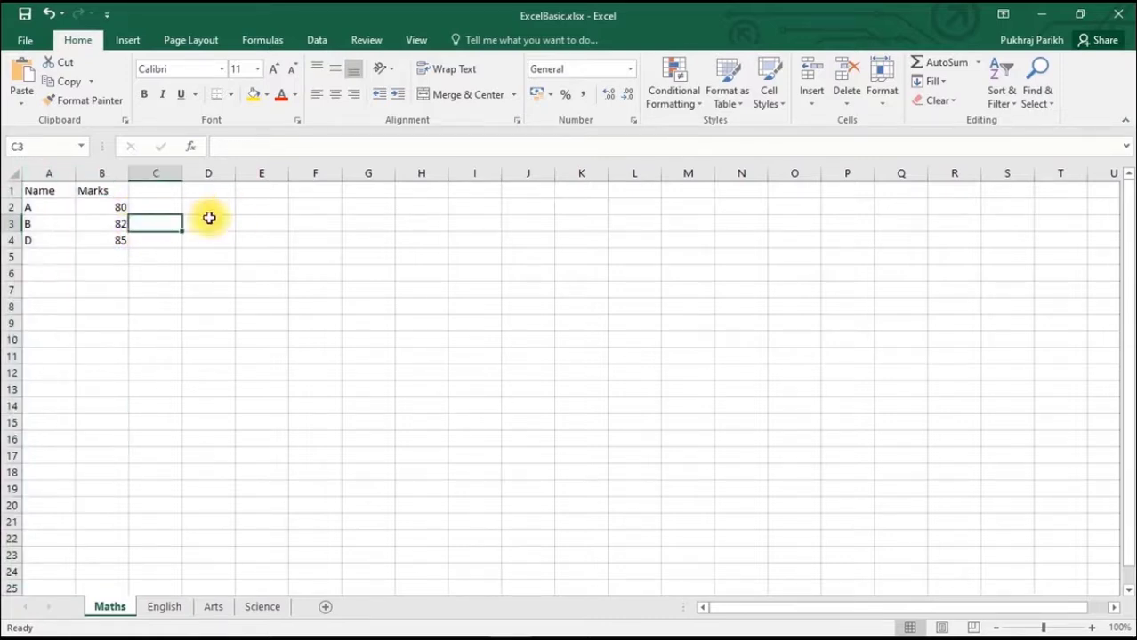
- Zoom the Maths worksheet in to 150%
left_click(1091, 628)
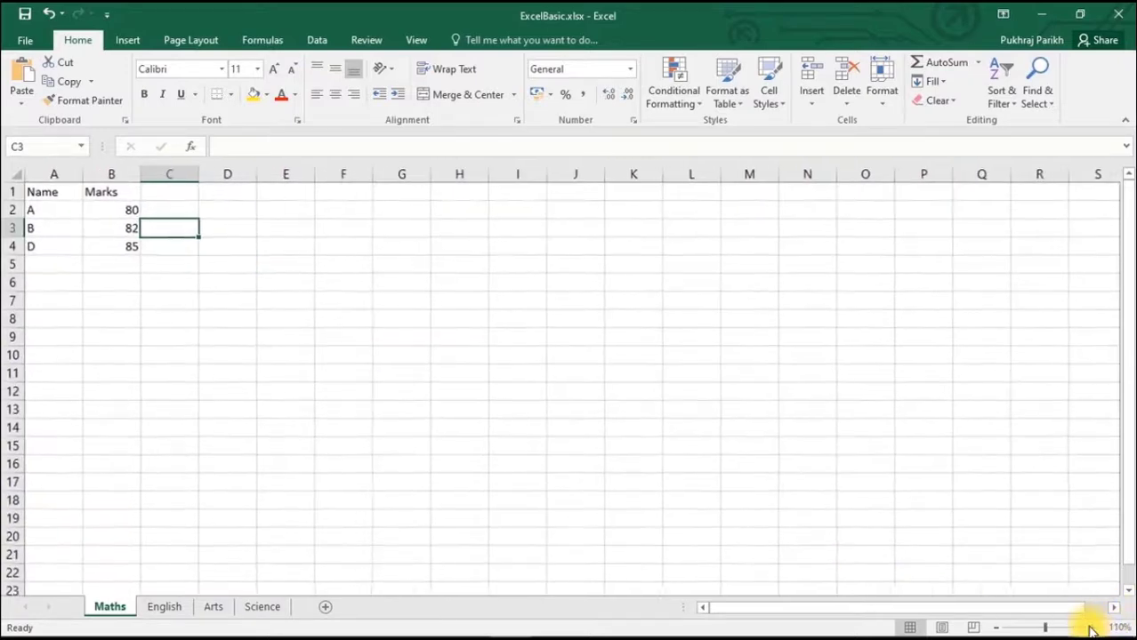
left_click(1091, 628)
left_click(1091, 628)
left_click(1092, 628)
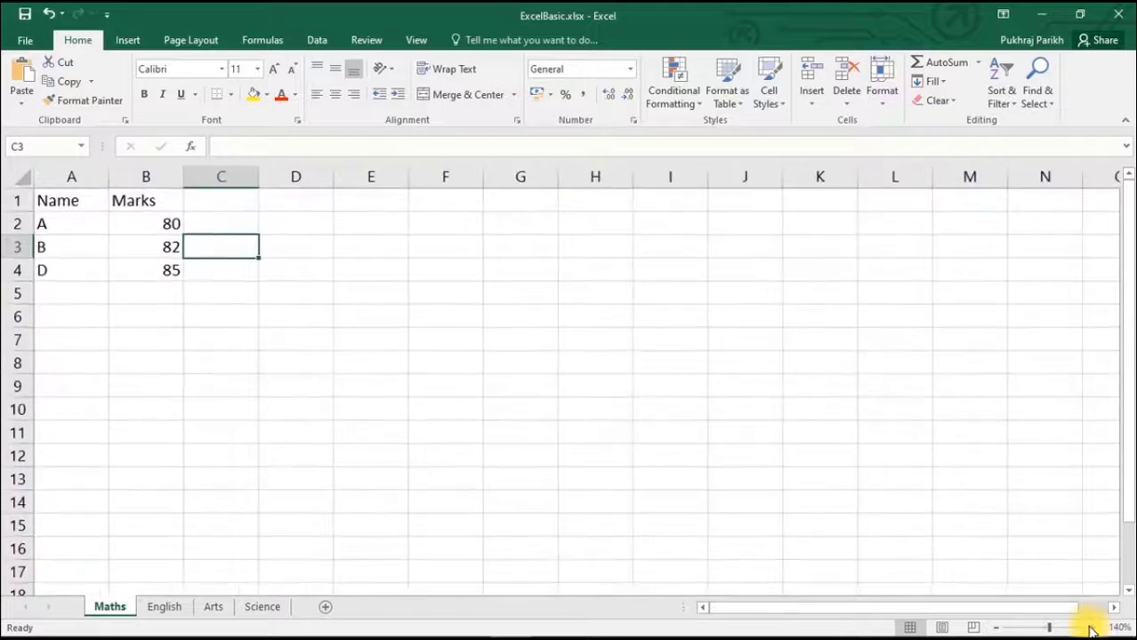
left_click(1092, 628)
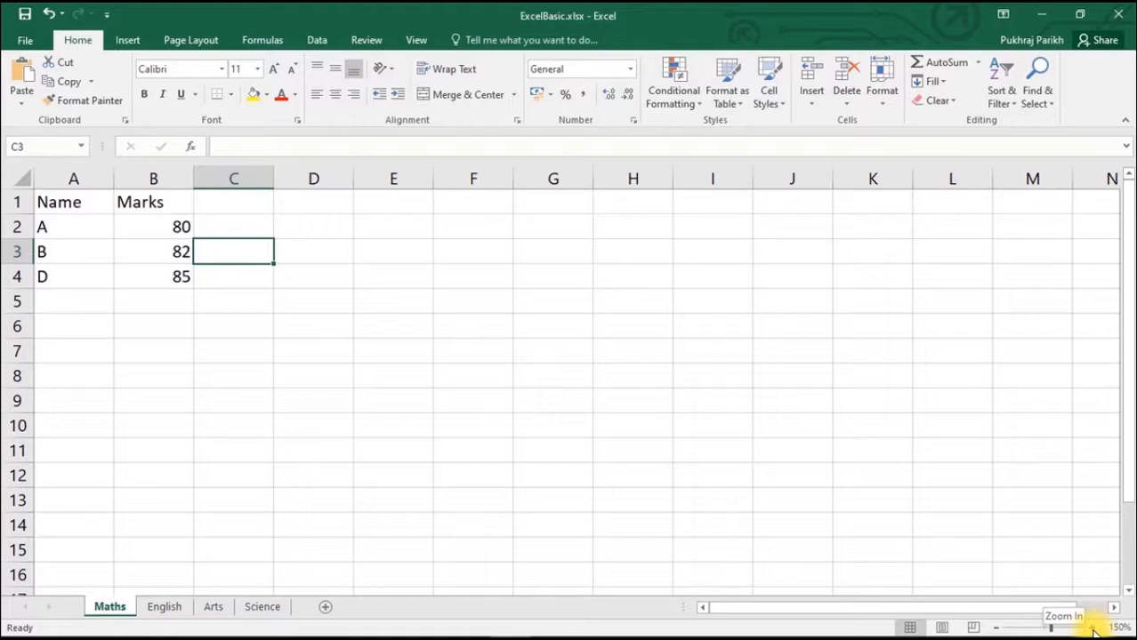
- Zoom the Maths worksheet in to 170%
left_click(1092, 628)
left_click(1091, 628)
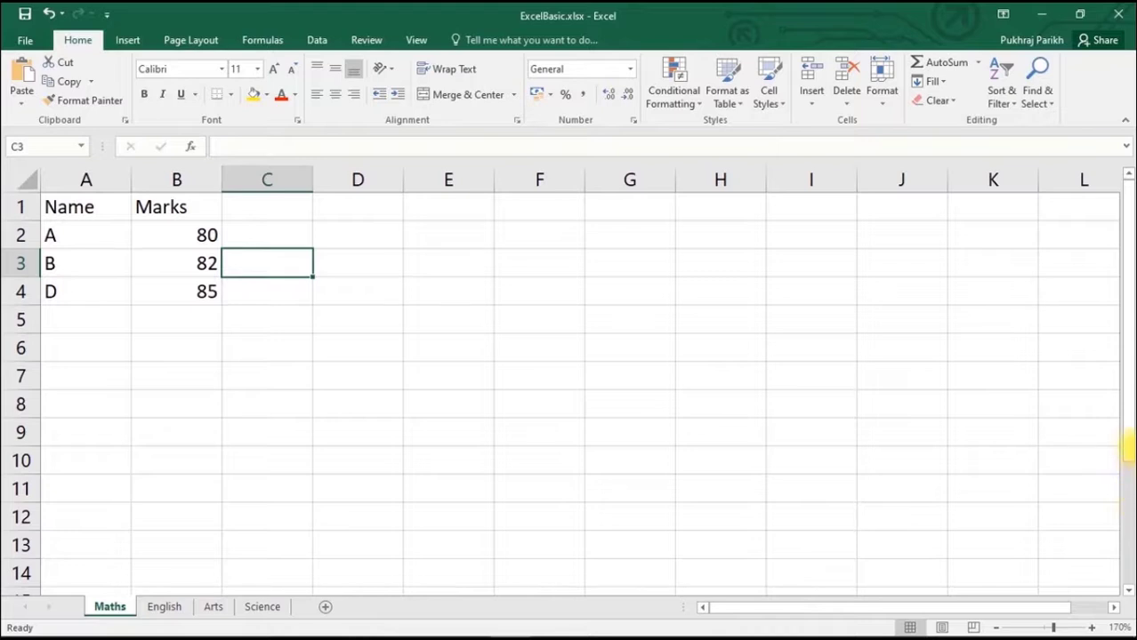
mouse_move(1128, 449)
left_mouse_down()
mouse_move(1122, 499)
mouse_move(1128, 429)
left_mouse_up()
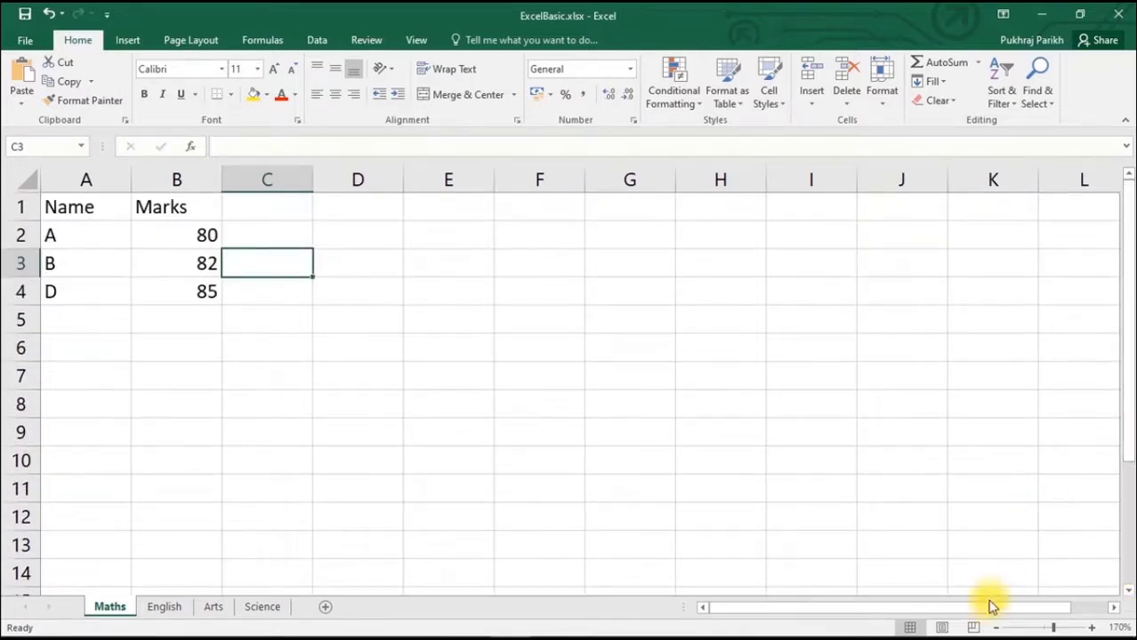
mouse_move(990, 605)
left_mouse_down()
mouse_move(1043, 612)
mouse_move(1008, 602)
mouse_move(997, 614)
left_mouse_up()
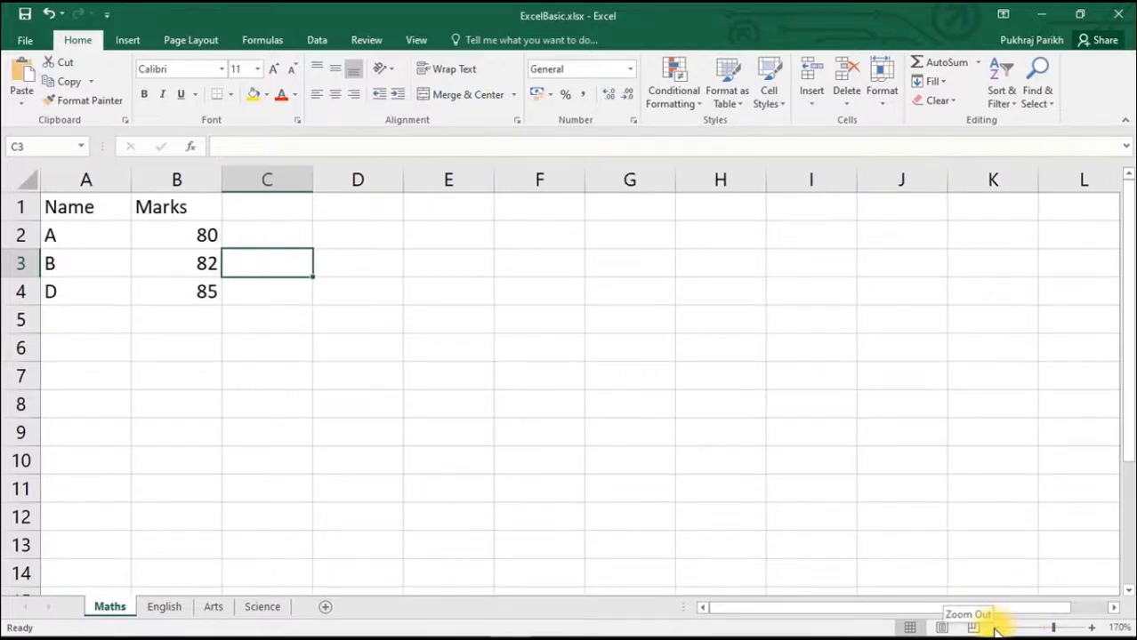
- Zoom the Maths worksheet back out to 100%
left_click(996, 628)
left_click(996, 628)
left_click(996, 628)
left_click(996, 628)
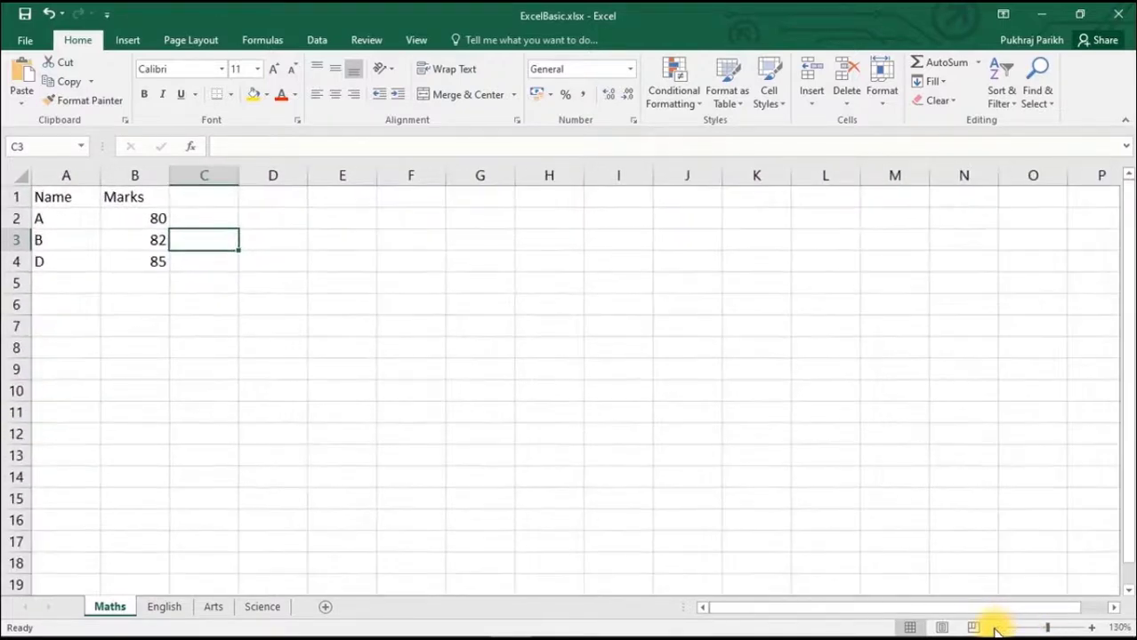
left_click(996, 628)
left_click(996, 628)
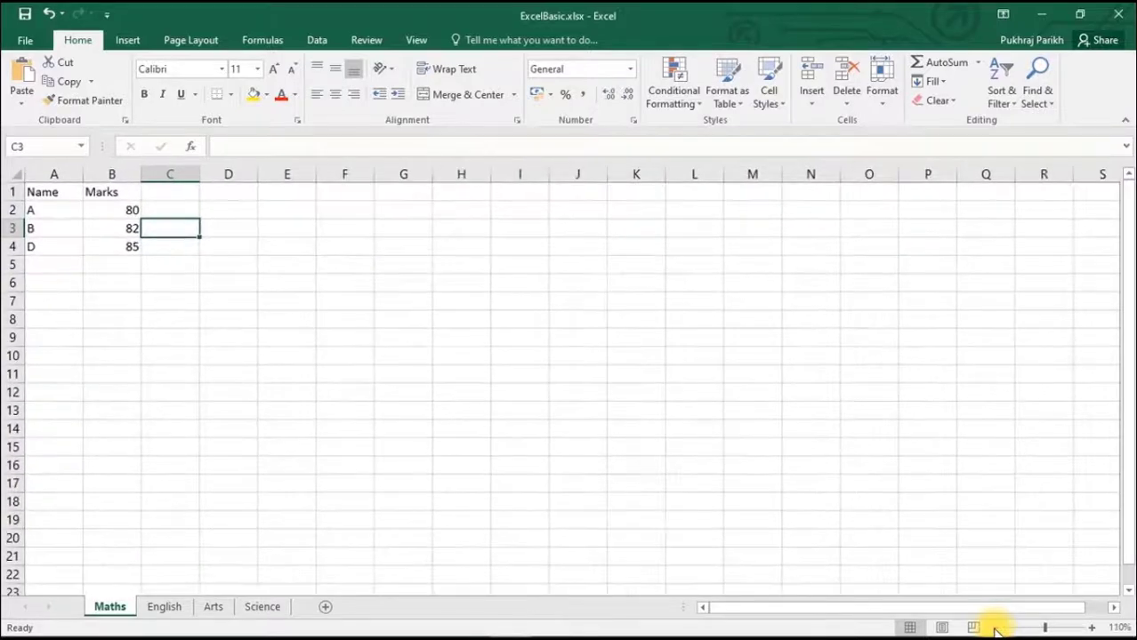
left_click(996, 628)
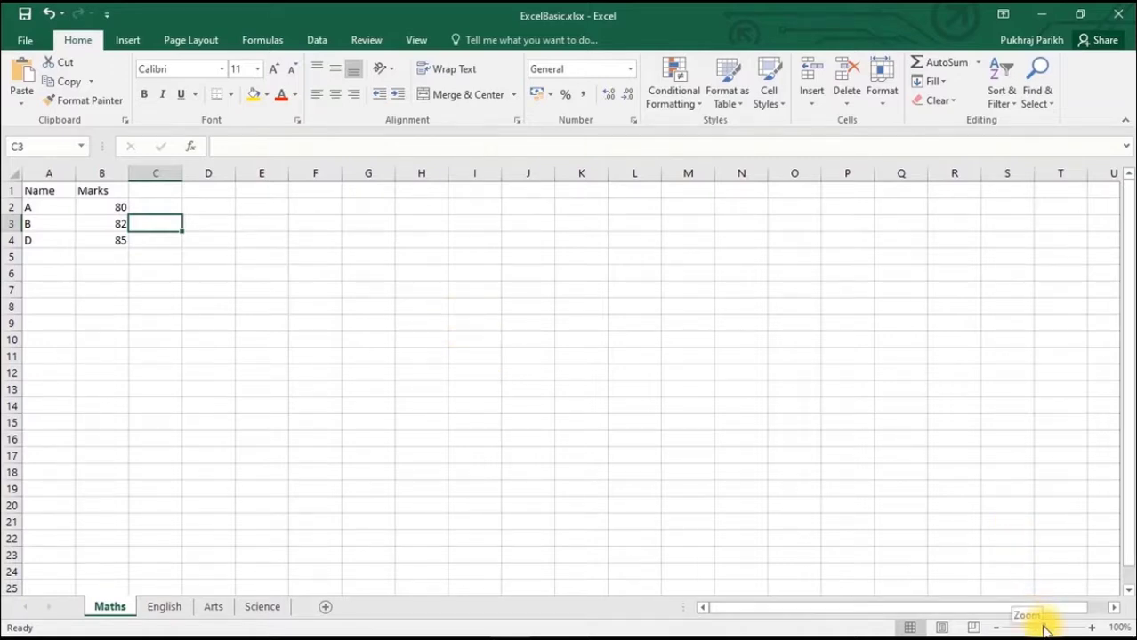
mouse_move(1043, 628)
left_mouse_down()
mouse_move(1061, 628)
mouse_move(1017, 626)
mouse_move(1039, 628)
left_mouse_up()
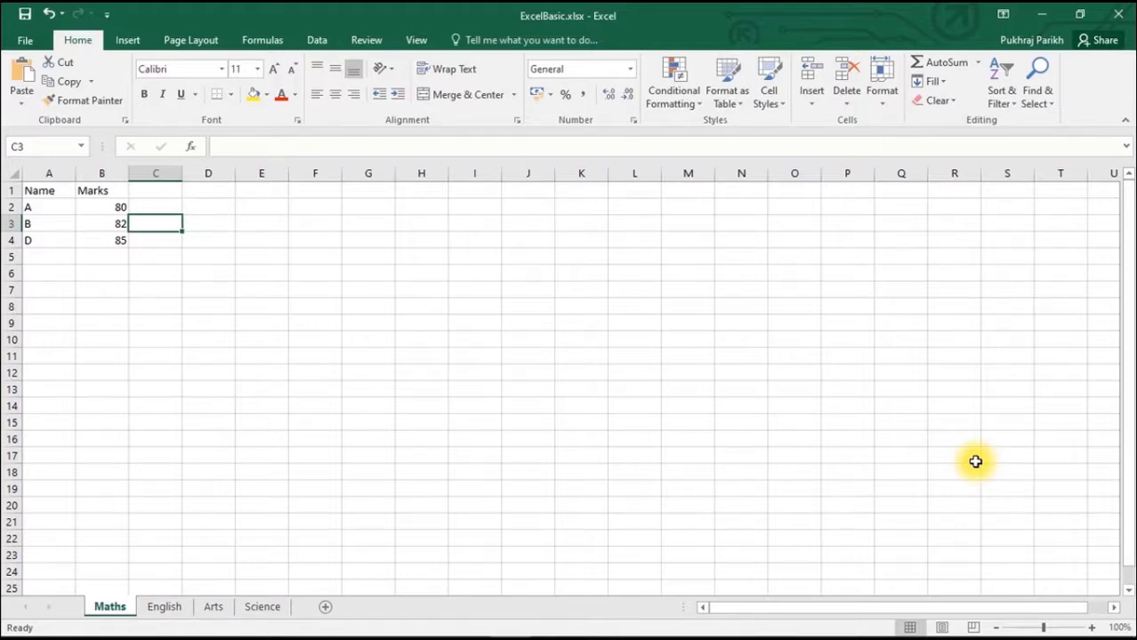
- Insert an empty column between the Name and Marks columns
left_click(101, 178)
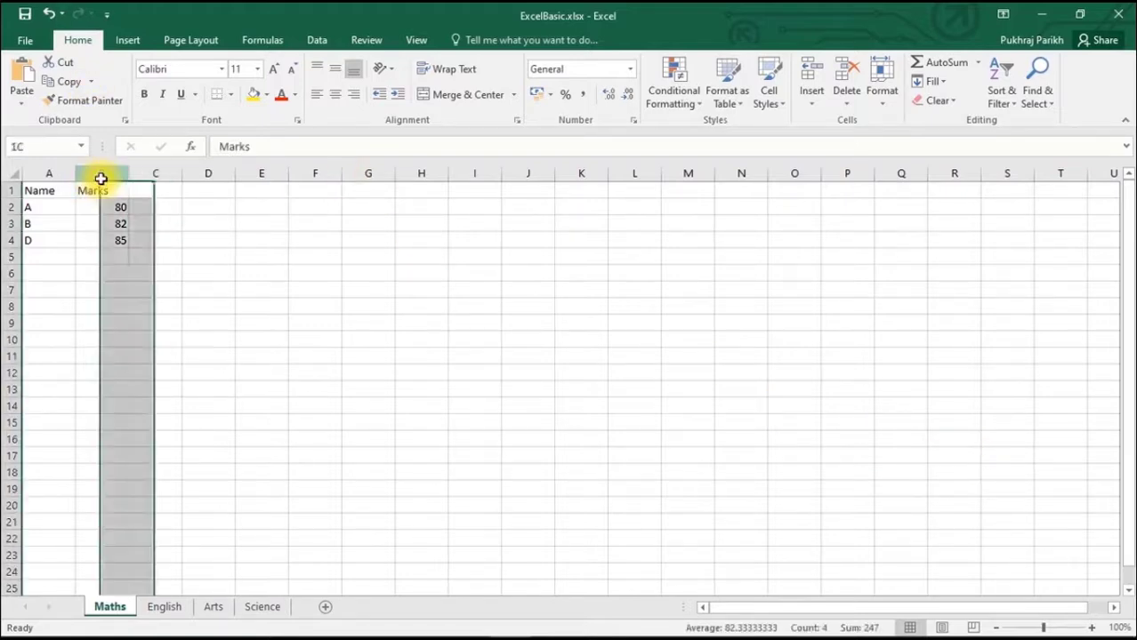
right_click(99, 179)
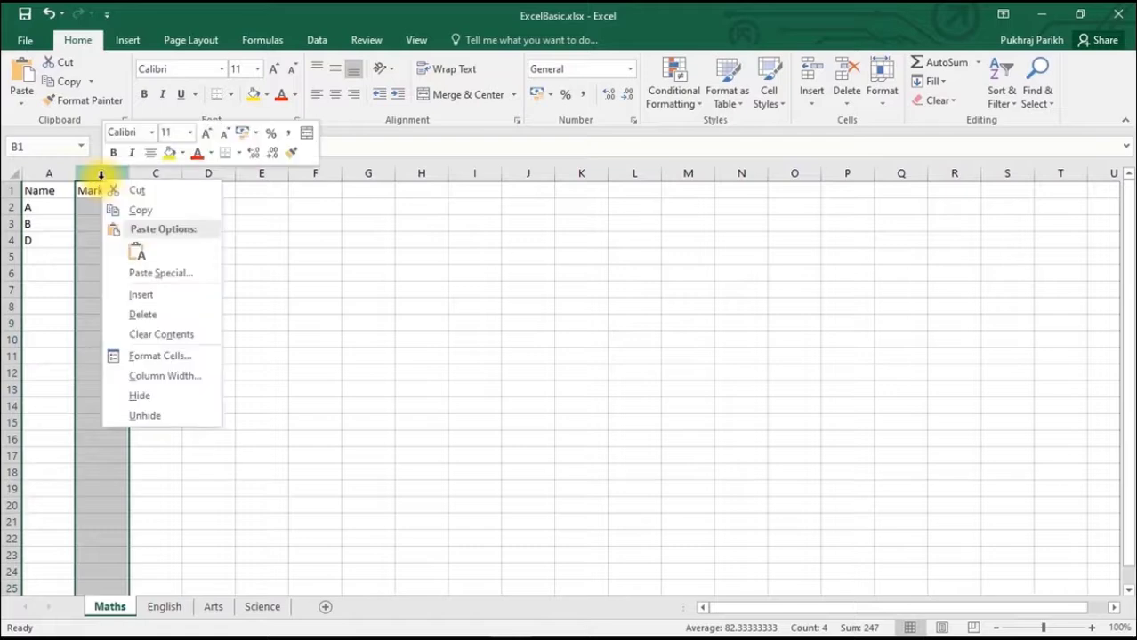
left_click(121, 294)
- Head the new column B with "Mid-Term" in cell B1 and widen the column slightly to fit the heading
left_click(106, 191)
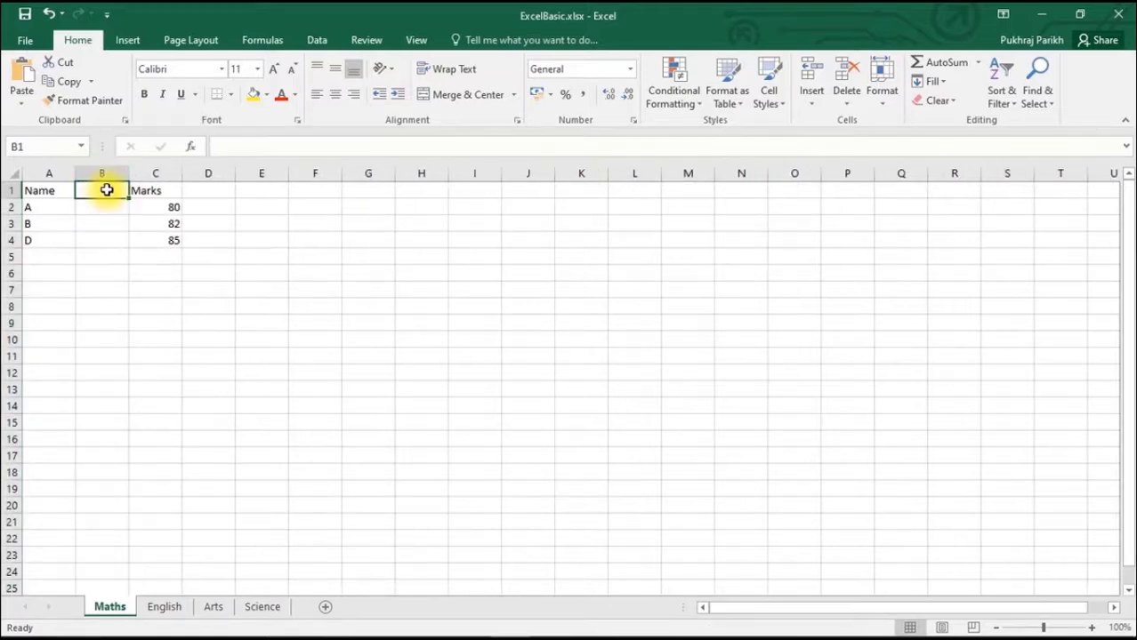
type("M")
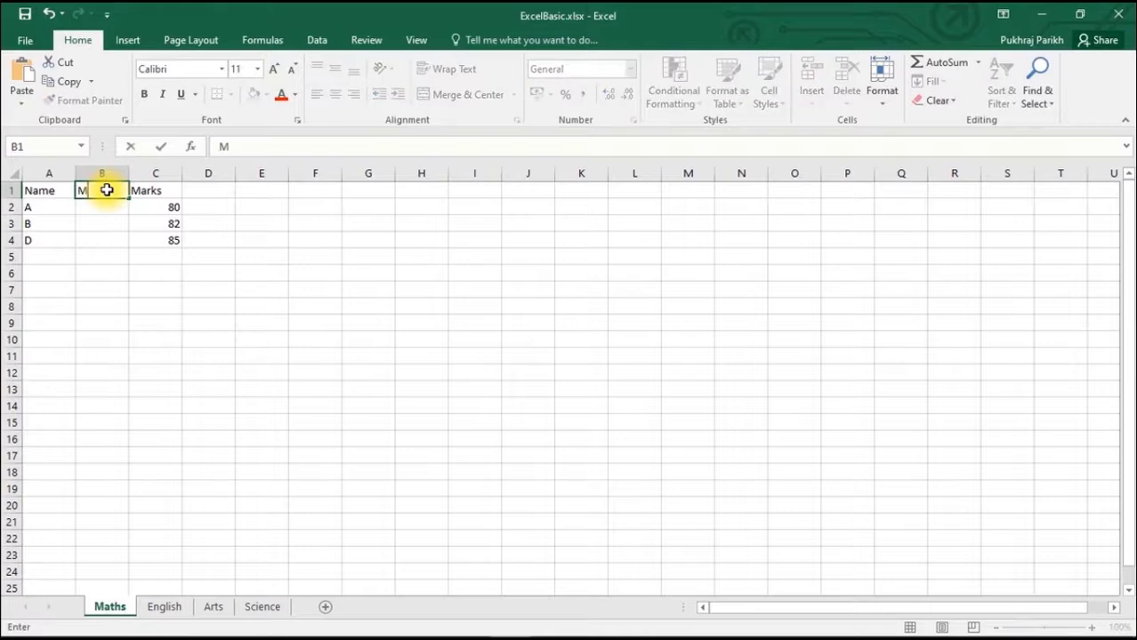
type("id-Term Marks")
key("Return")
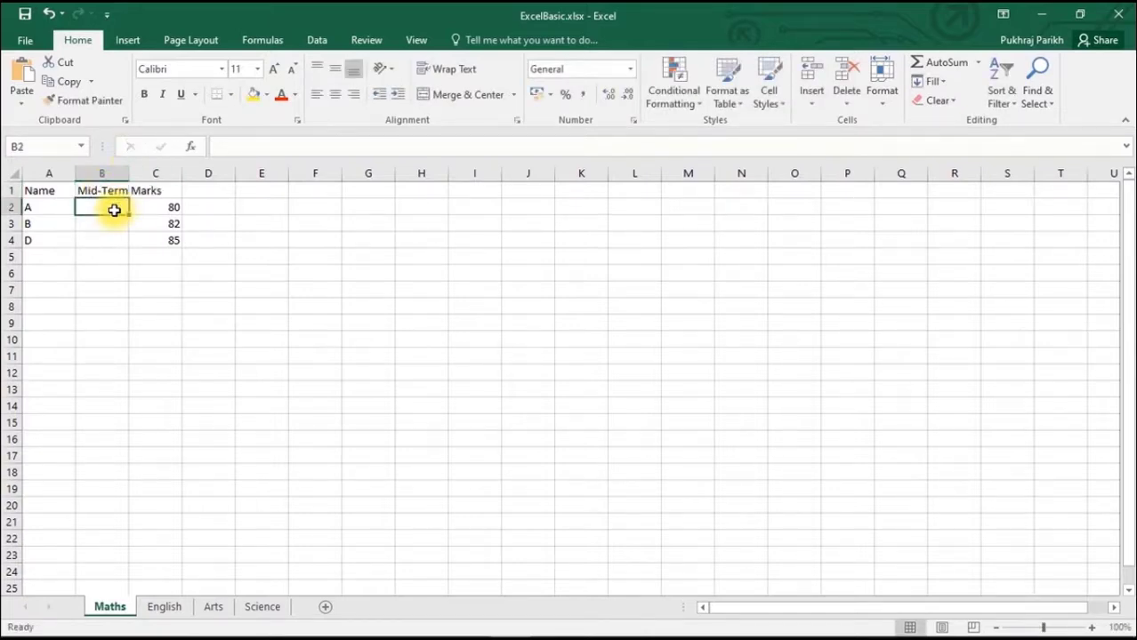
left_click_drag(125, 174, 129, 174)
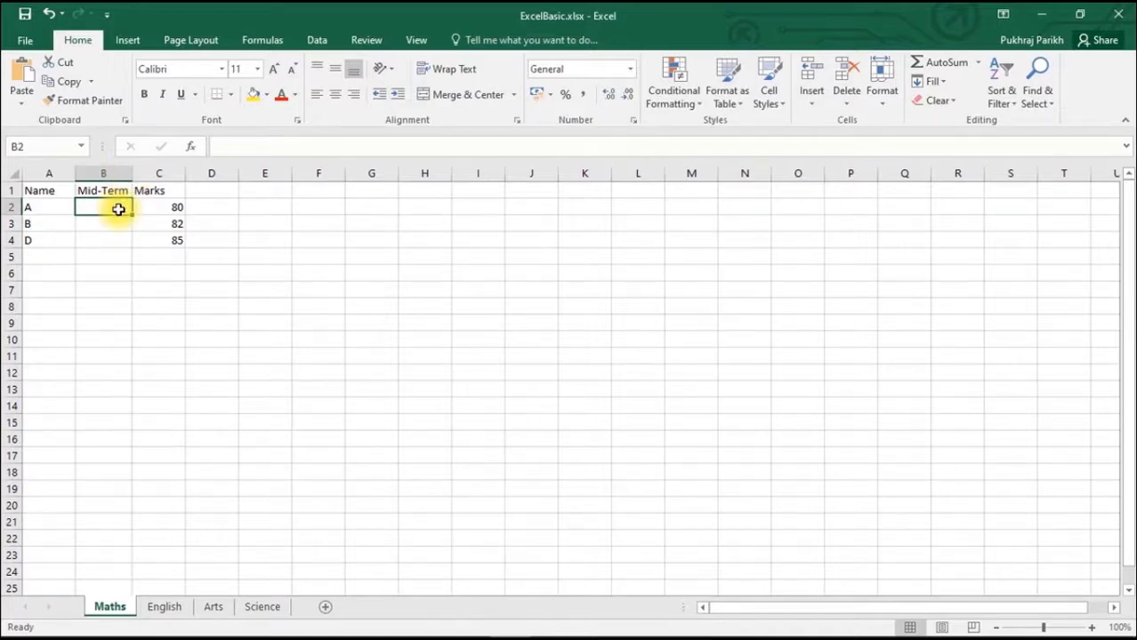
- Enter the Mid-Term marks 42 for A, 45 for B and 50 for D in cells B2 to B4
type("42")
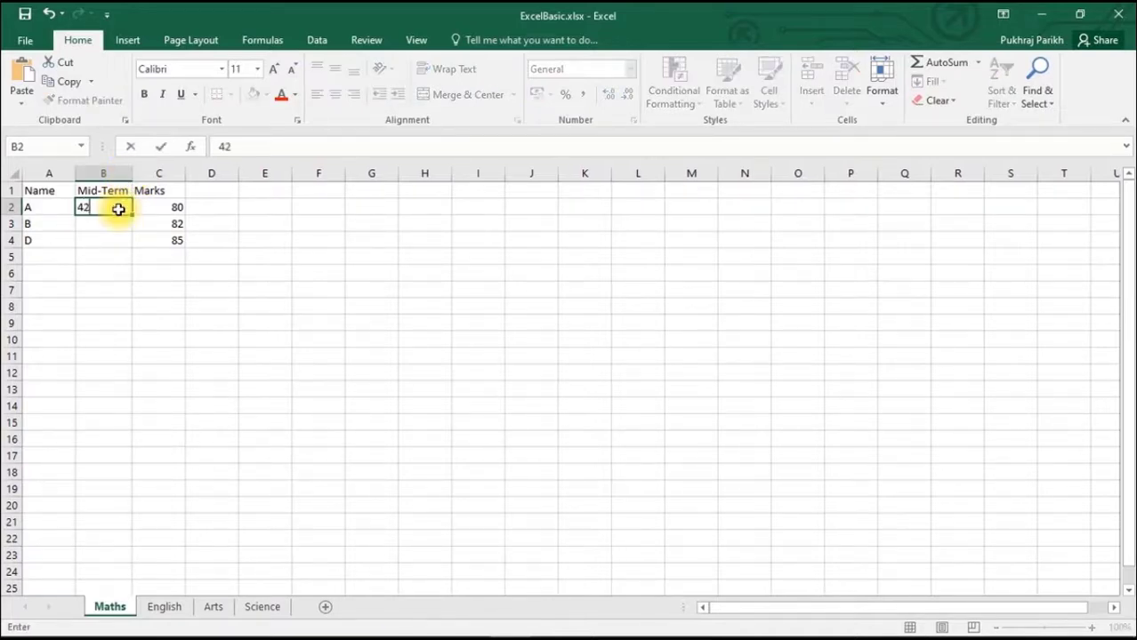
key("Return")
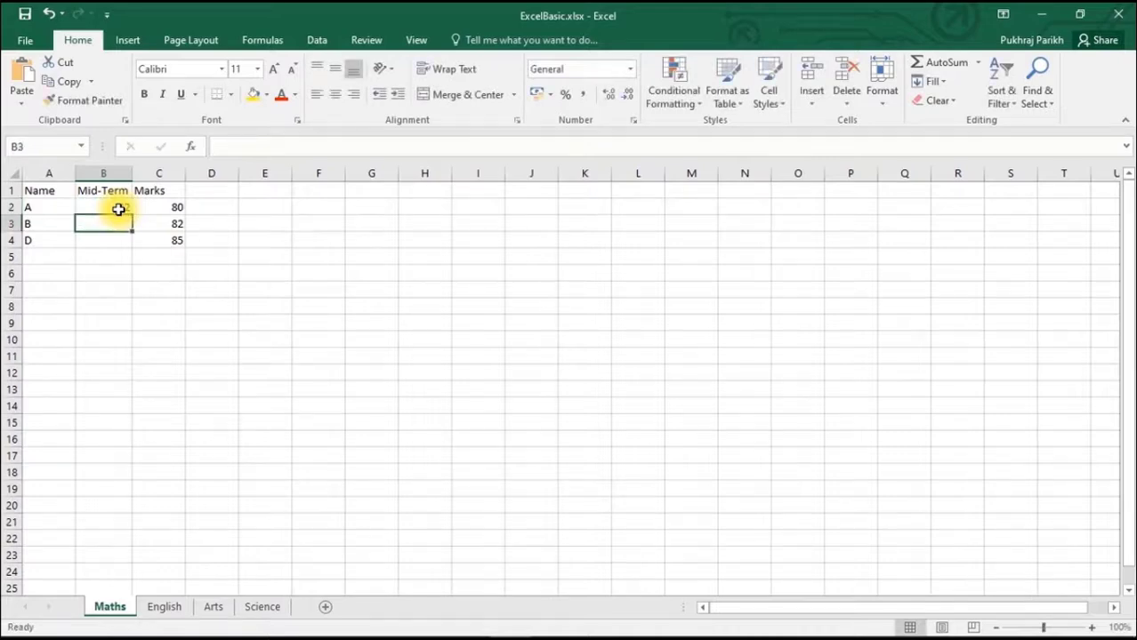
type("45")
key("Return")
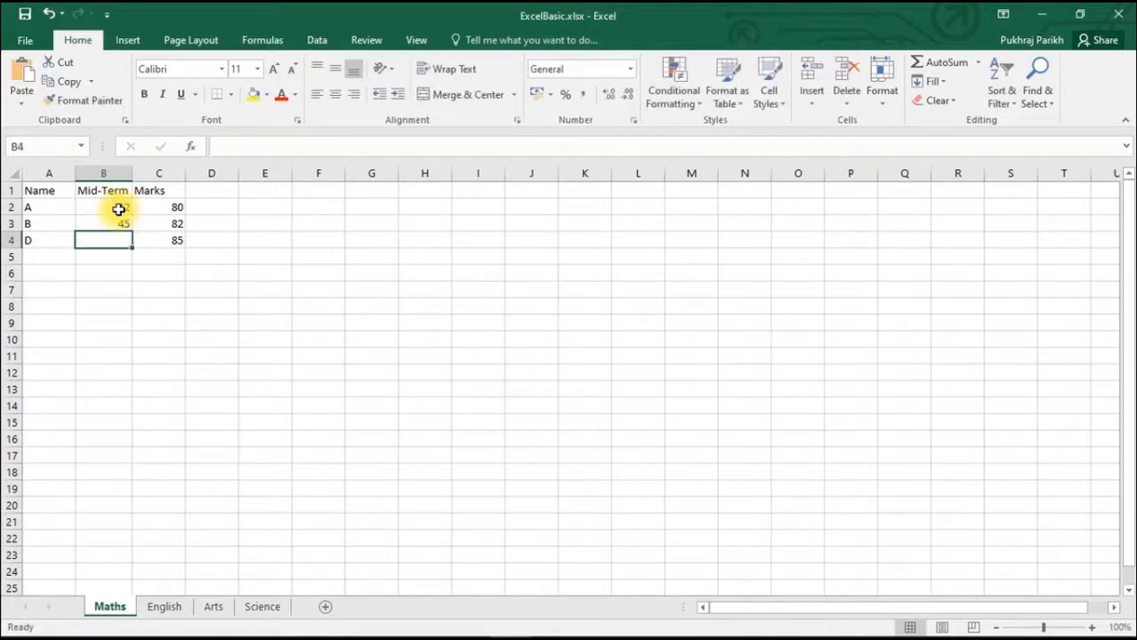
type("50")
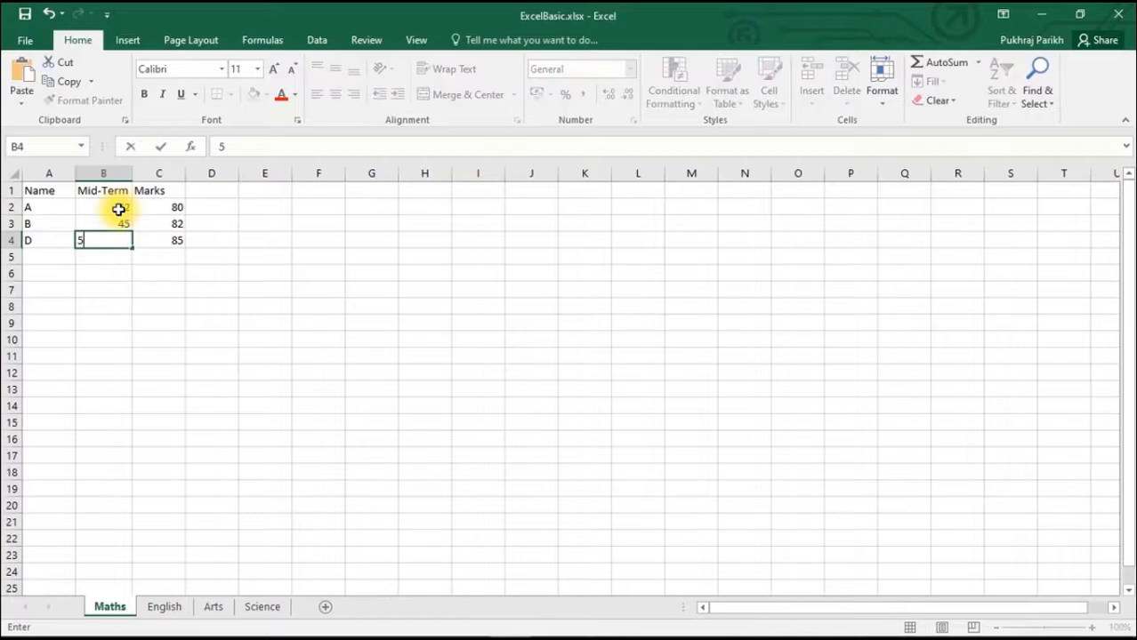
left_click(318, 256)
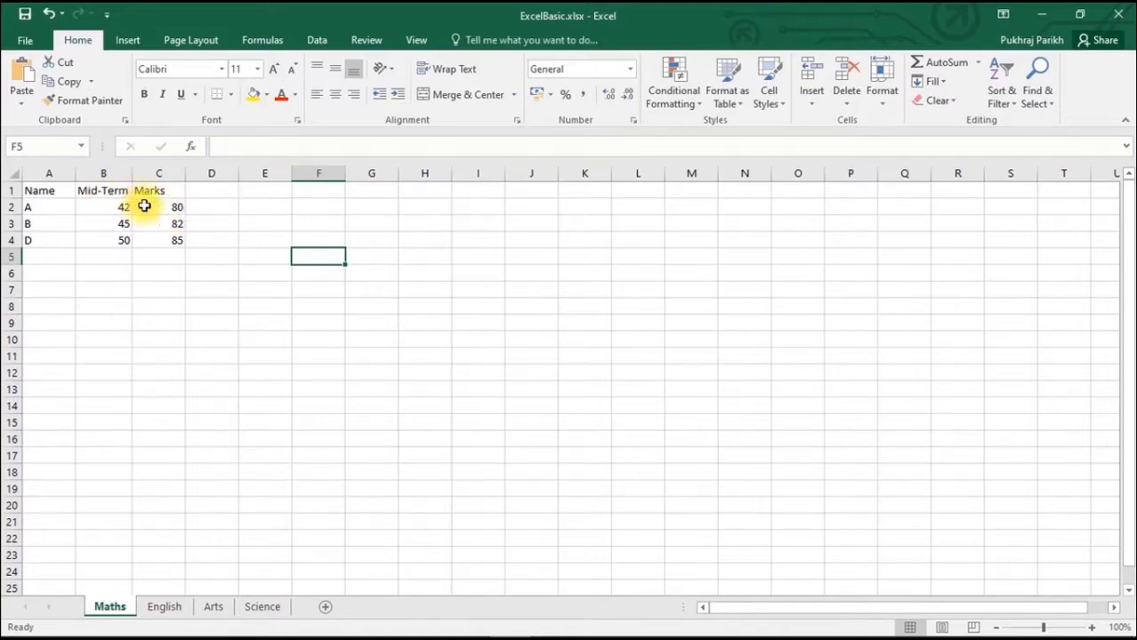
- Hide the Mid-Term column B and unhide it again from the boundary between columns A and C
left_click(105, 173)
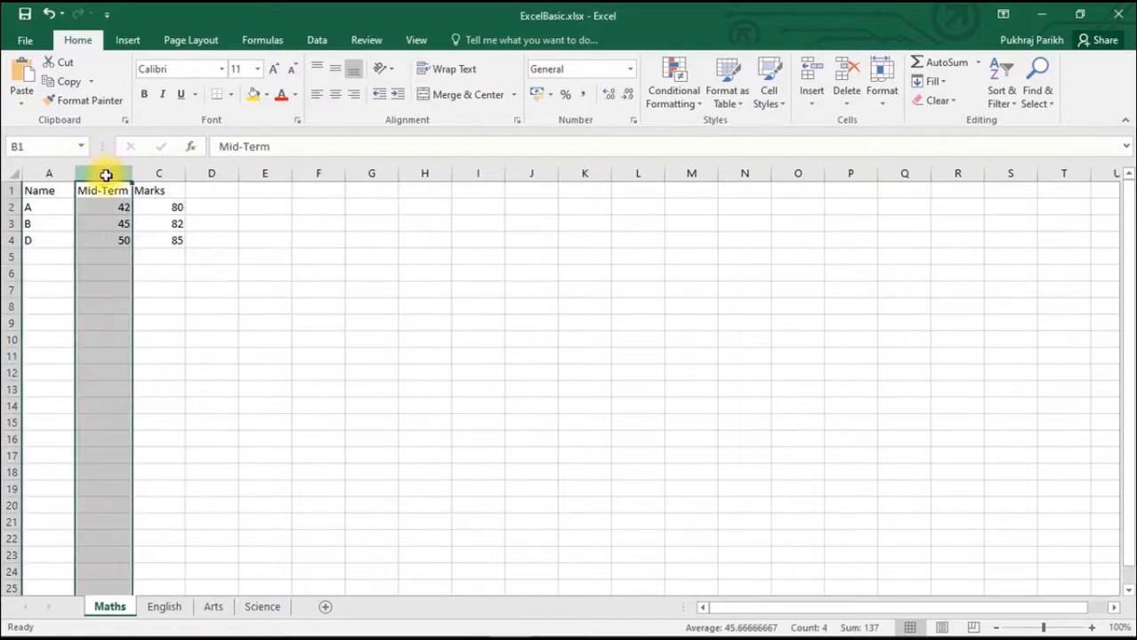
right_click(105, 174)
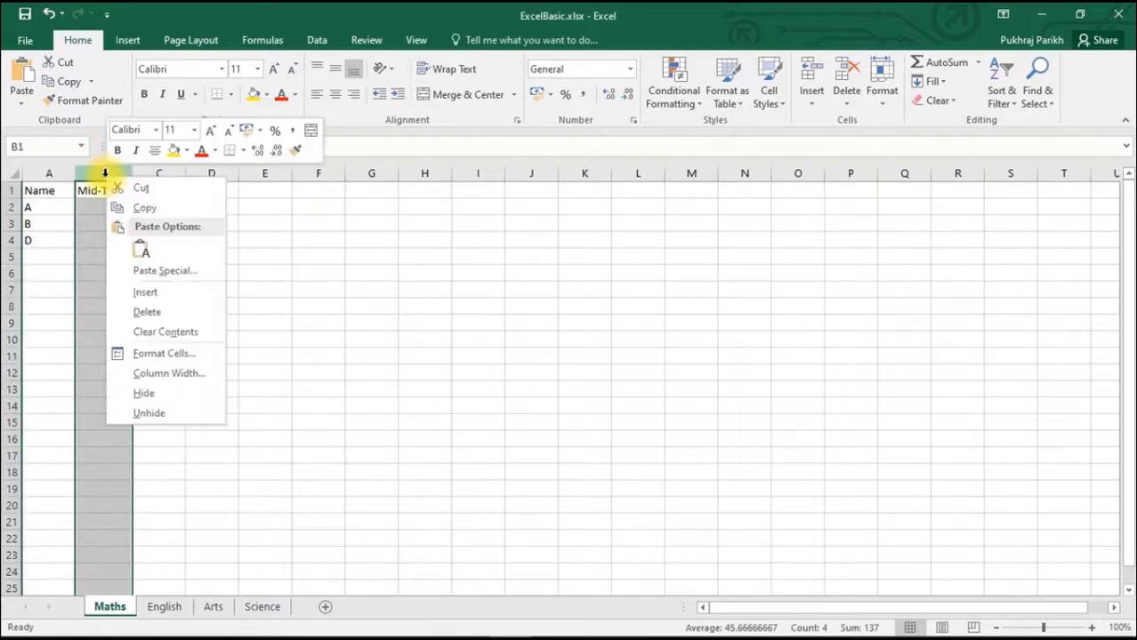
left_click(157, 396)
left_click(157, 311)
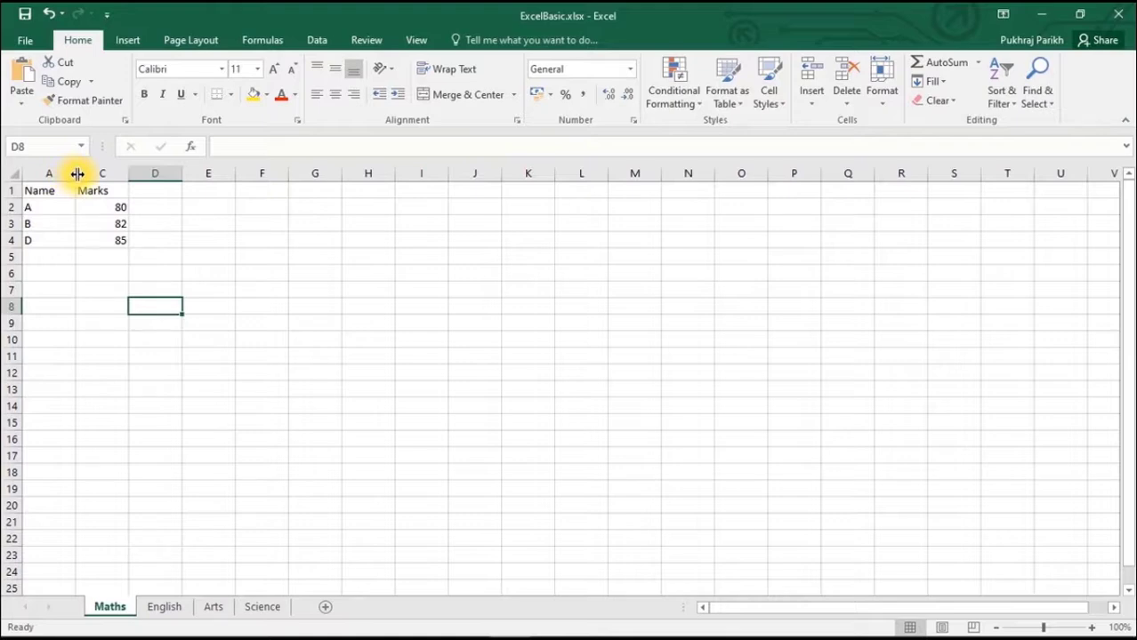
double_click(77, 173)
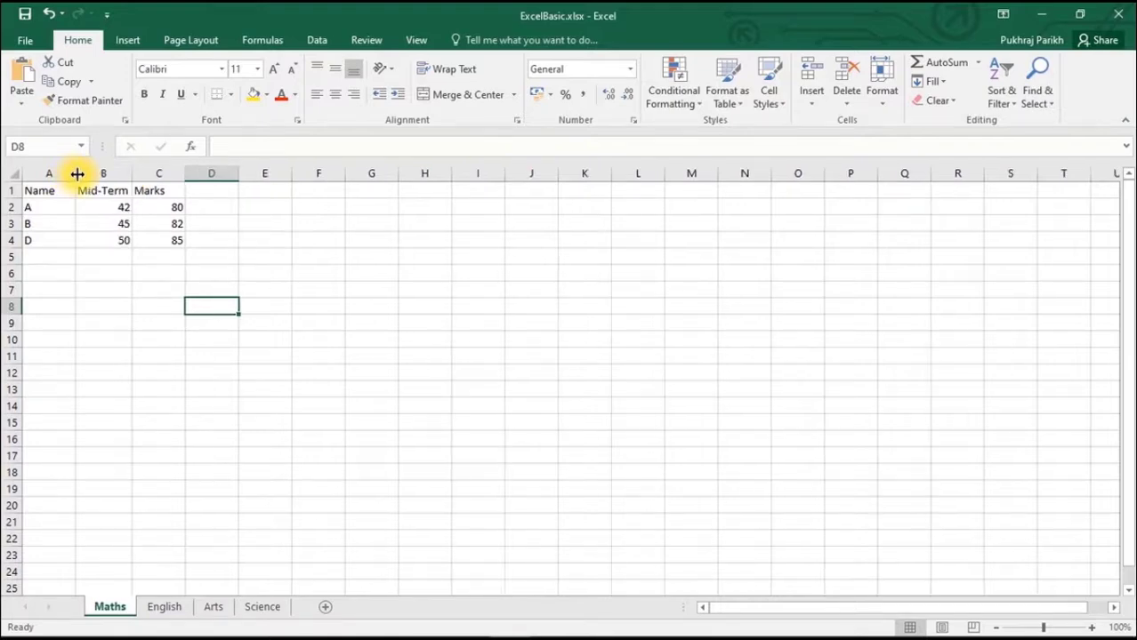
left_click(93, 173)
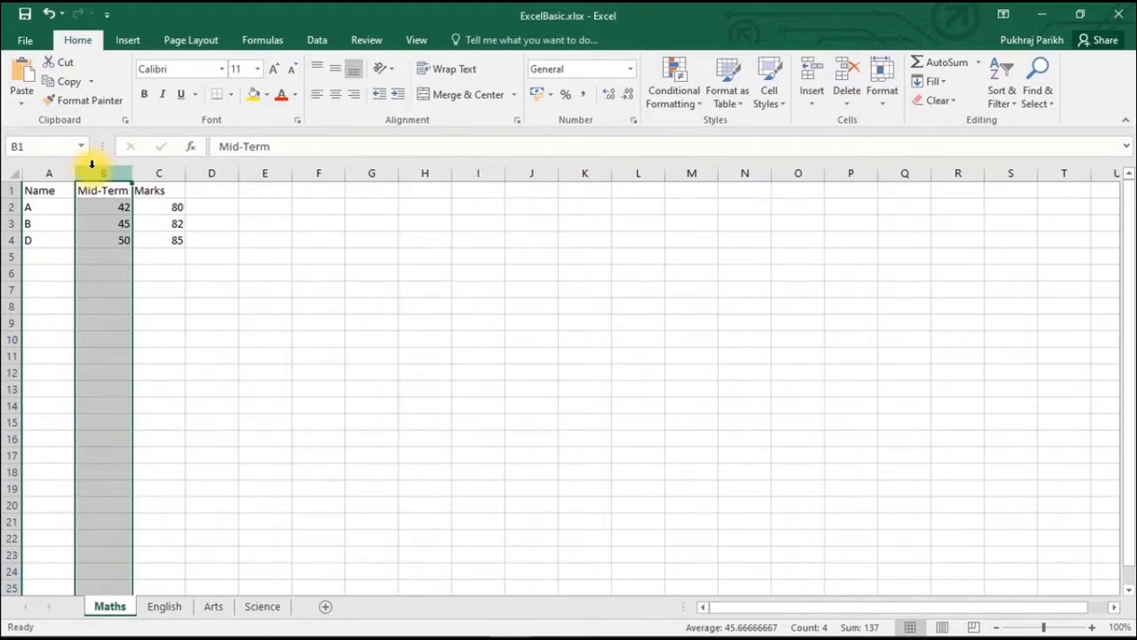
- Hide row 4, the entry for D, and unhide it again from the boundary between rows 3 and 5
left_click(7, 223)
left_click(11, 240)
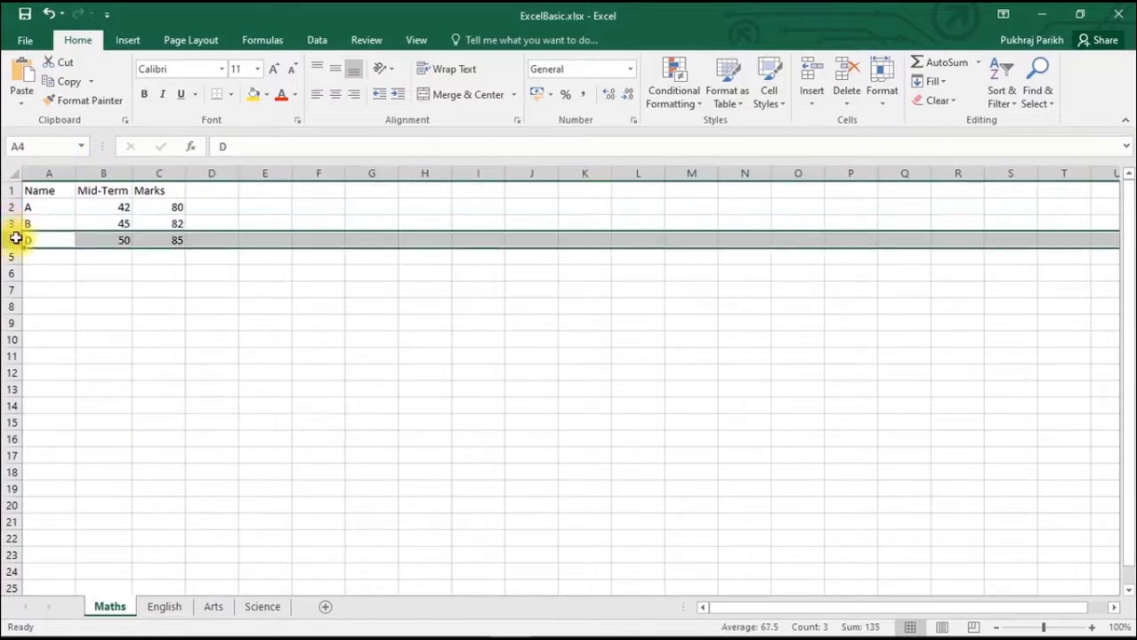
right_click(16, 240)
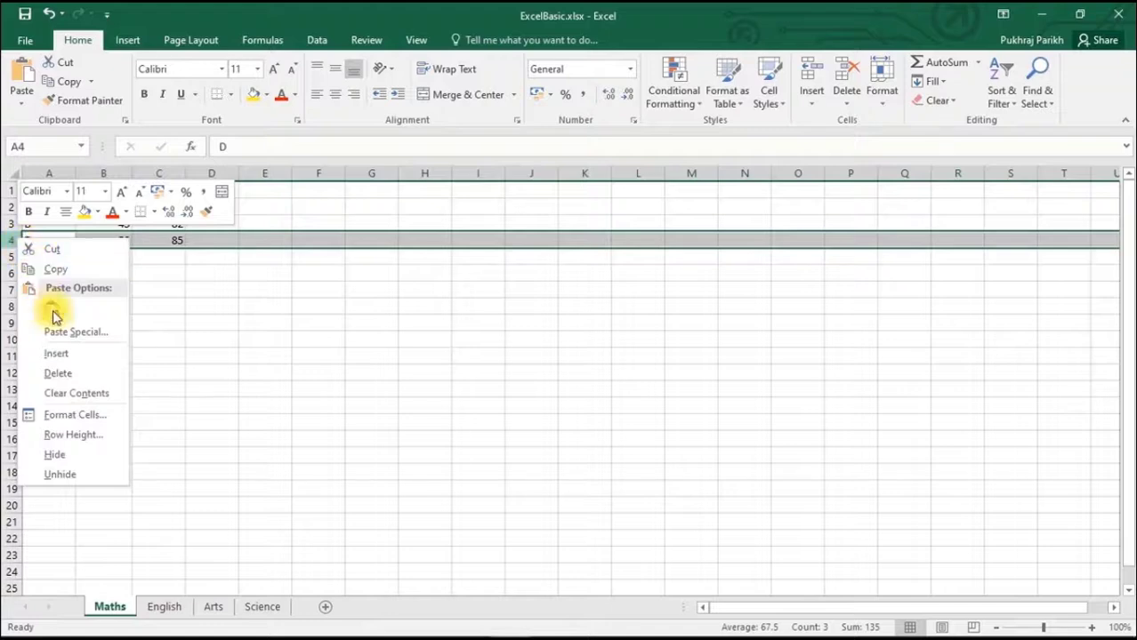
left_click(55, 458)
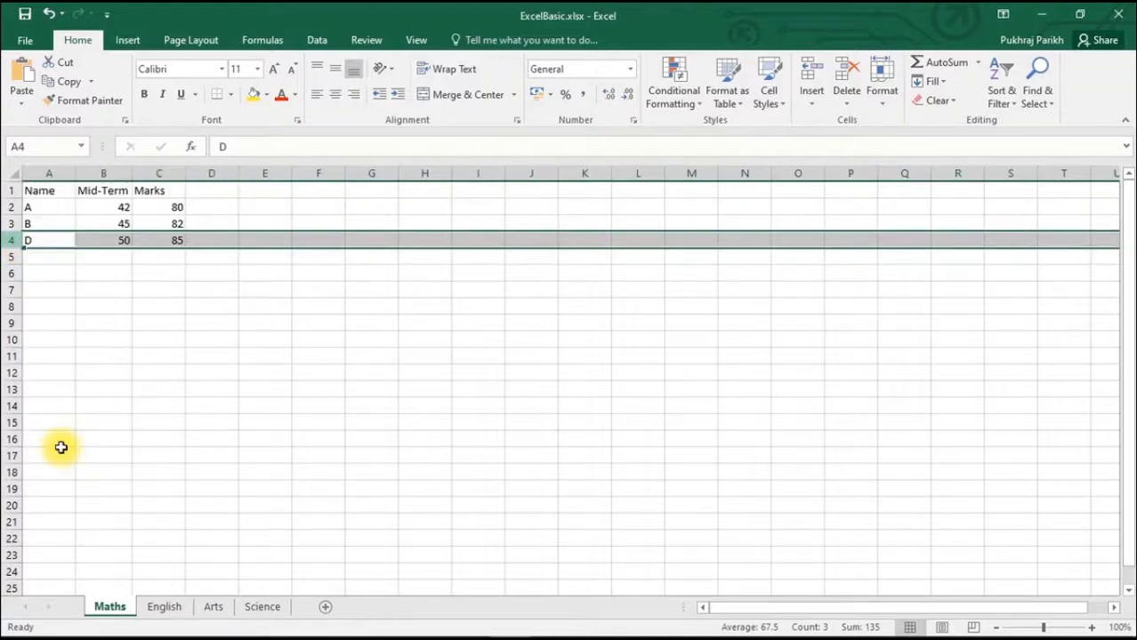
left_click(134, 337)
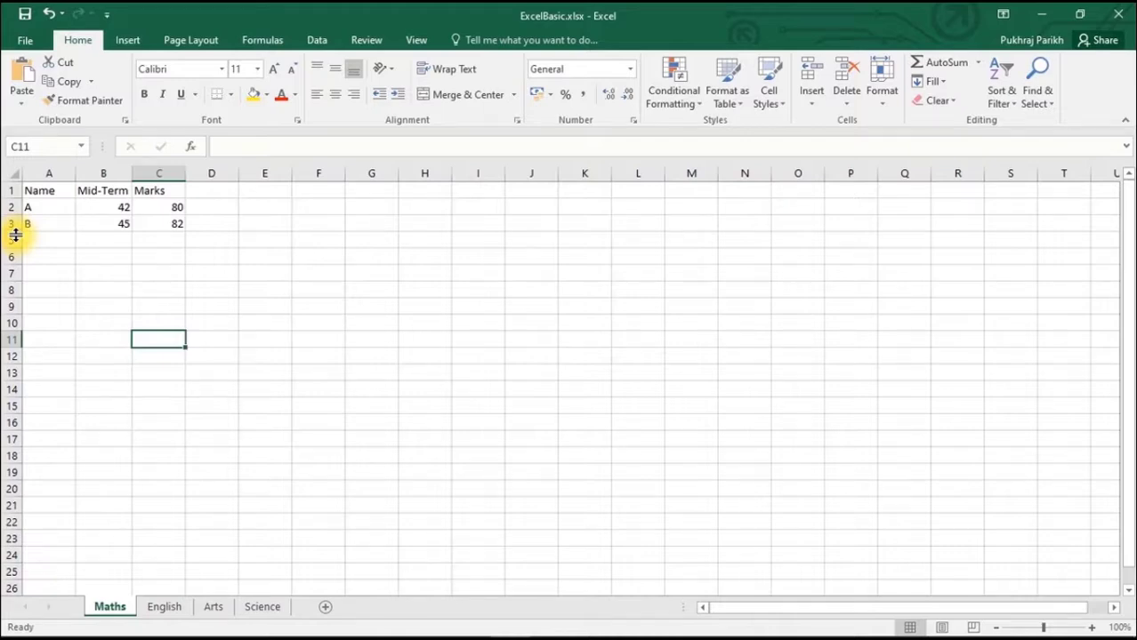
double_click(15, 234)
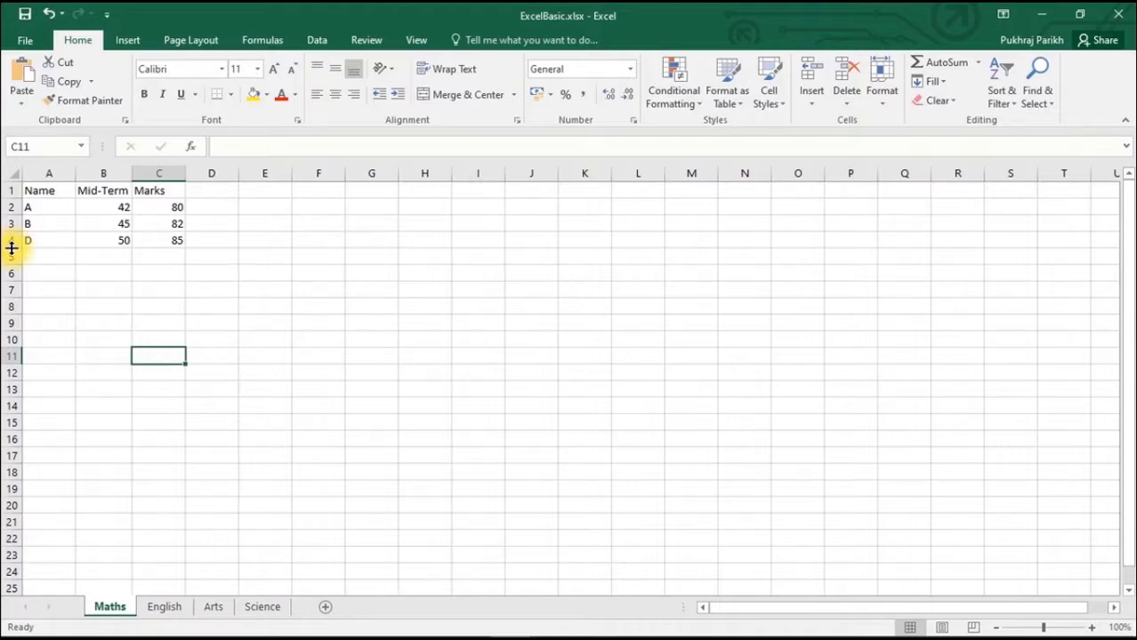
- Hide the Arts sheet and unhide it again
right_click(212, 608)
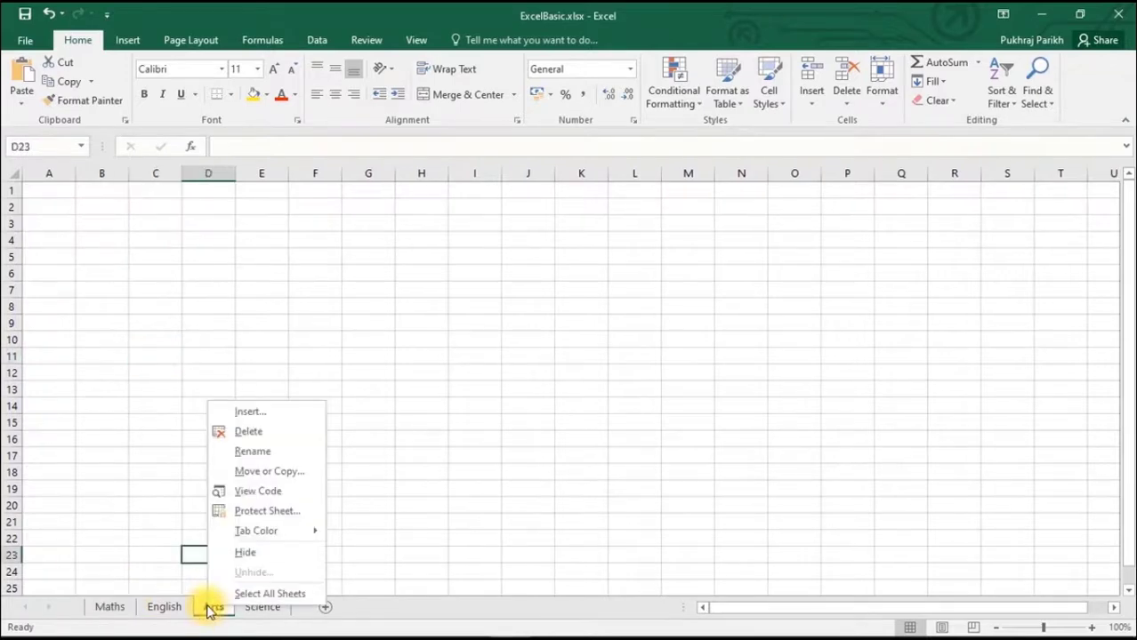
left_click(254, 553)
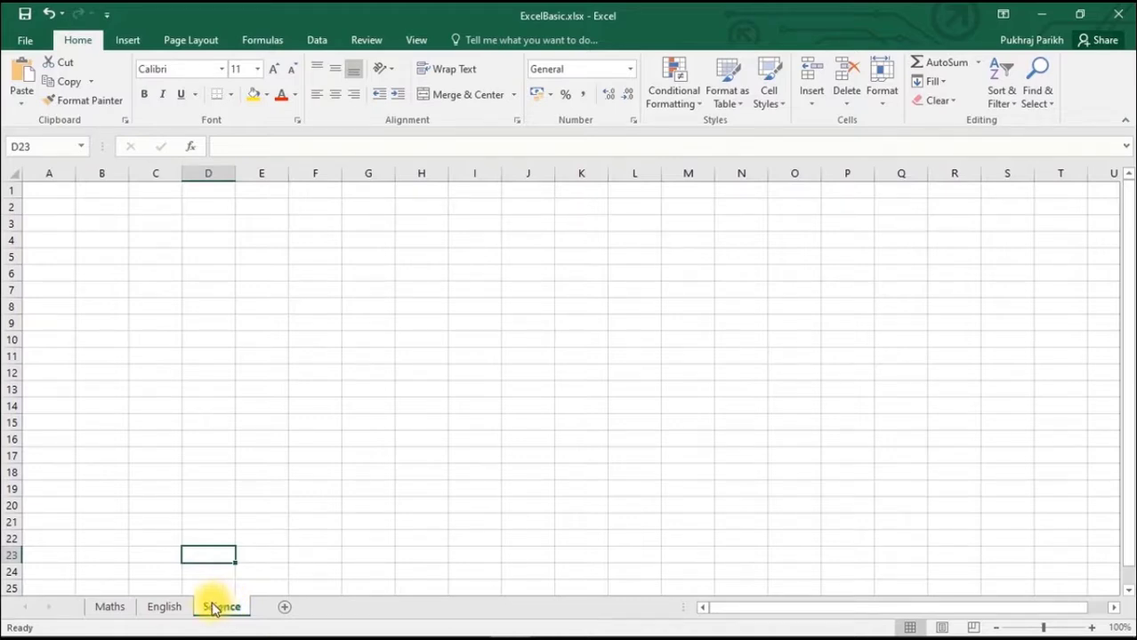
right_click(219, 609)
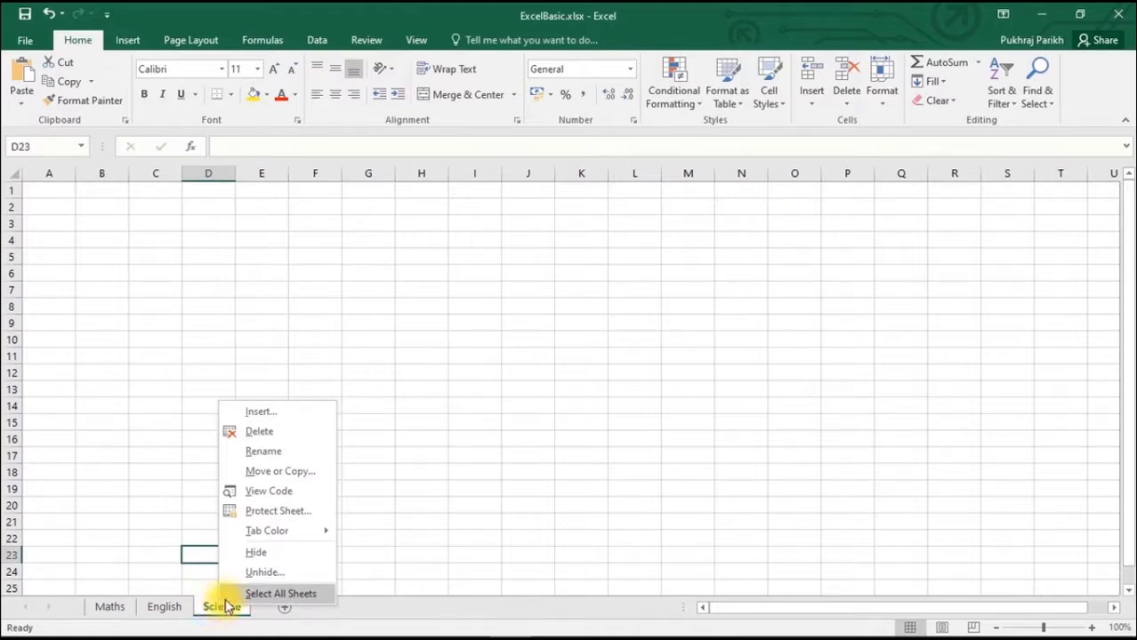
left_click(264, 572)
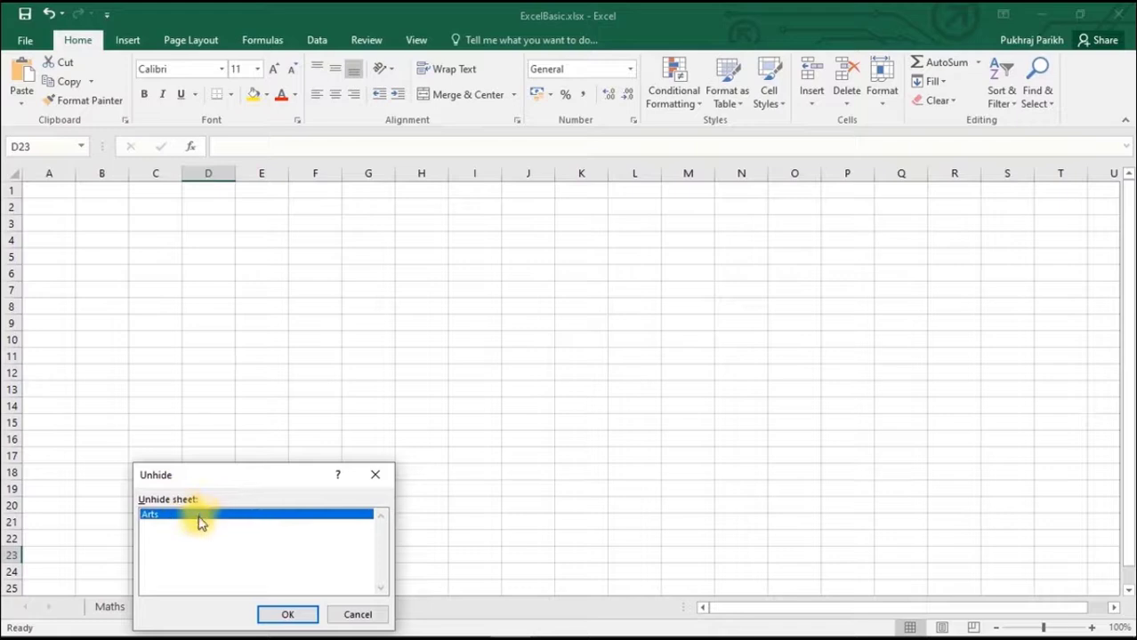
left_click(276, 620)
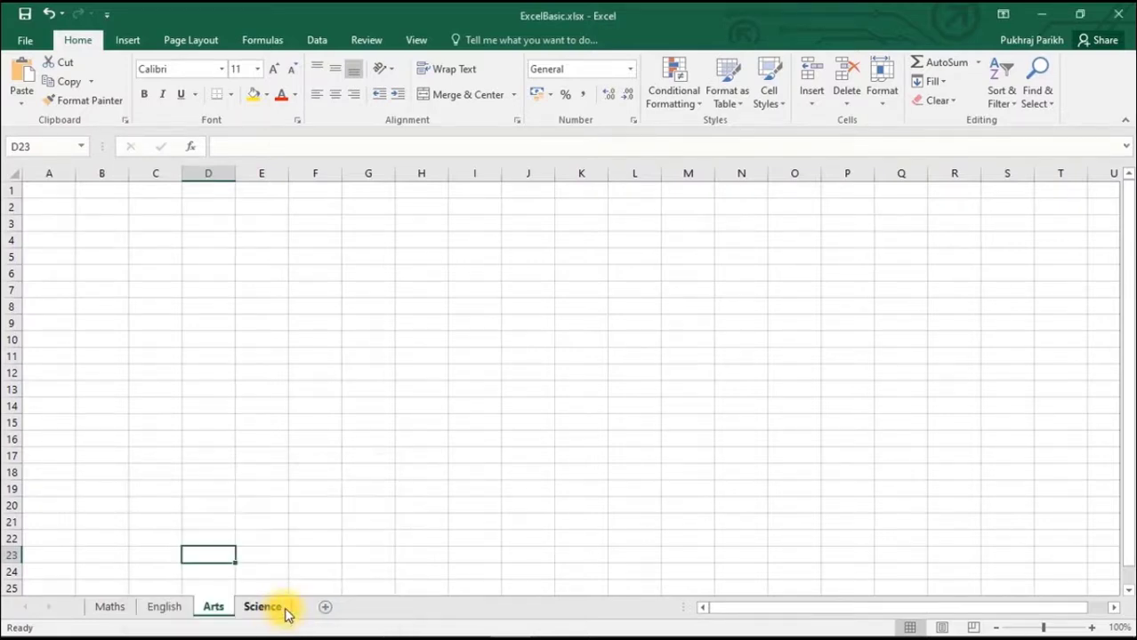
- Hide the Arts sheet through the cell Format command's visibility options and unhide it the same way
left_click(61, 200)
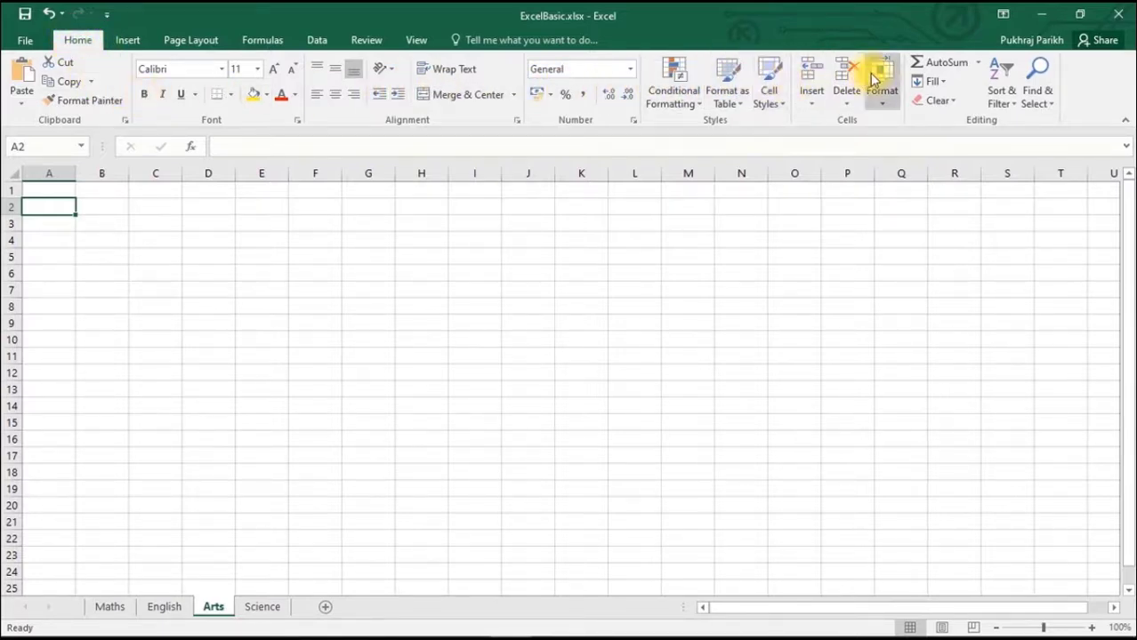
left_click(886, 105)
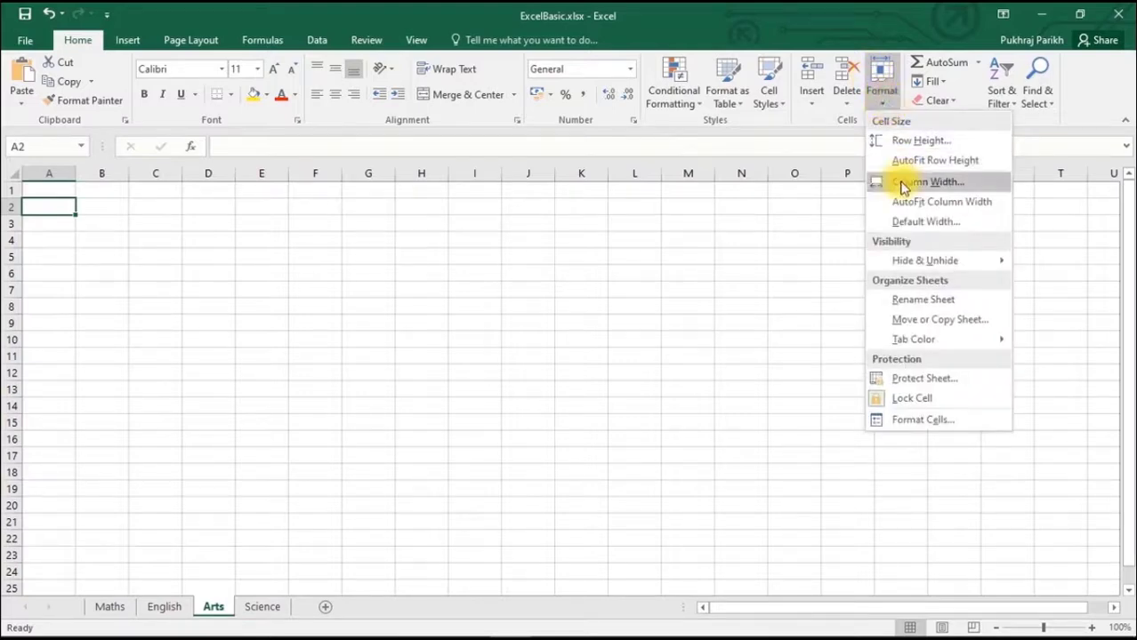
mouse_move(916, 259)
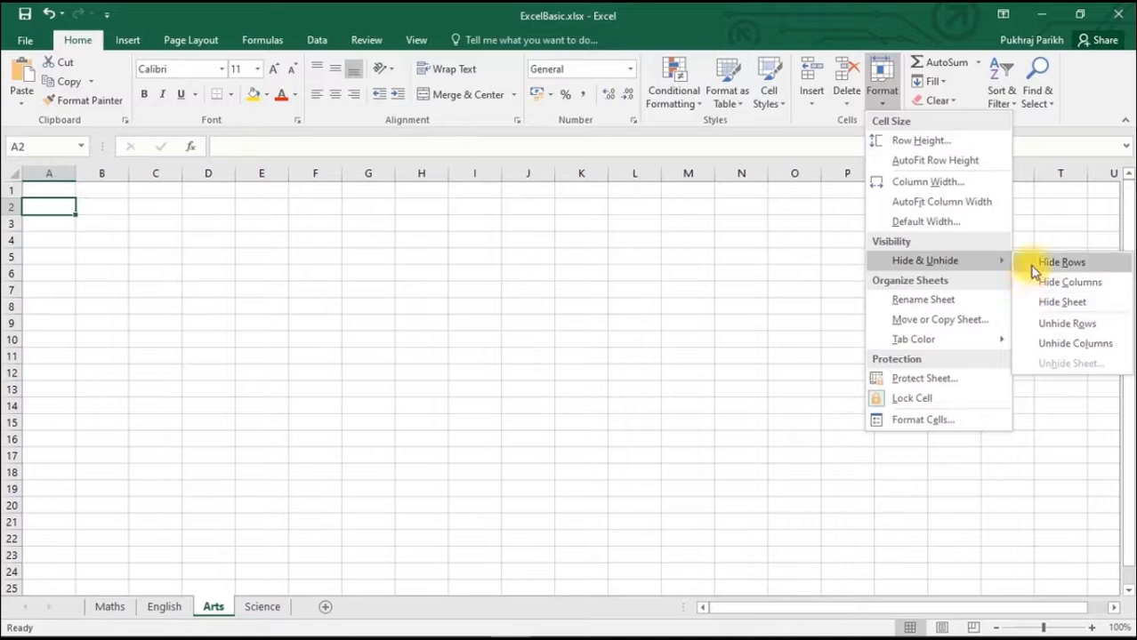
left_click(1065, 305)
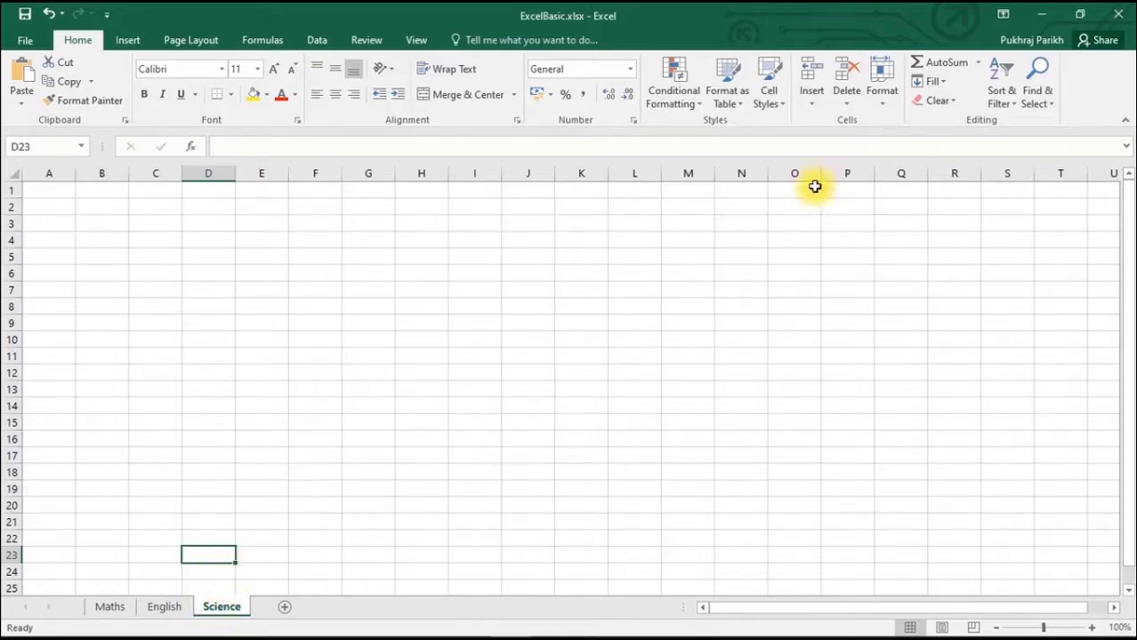
left_click(877, 116)
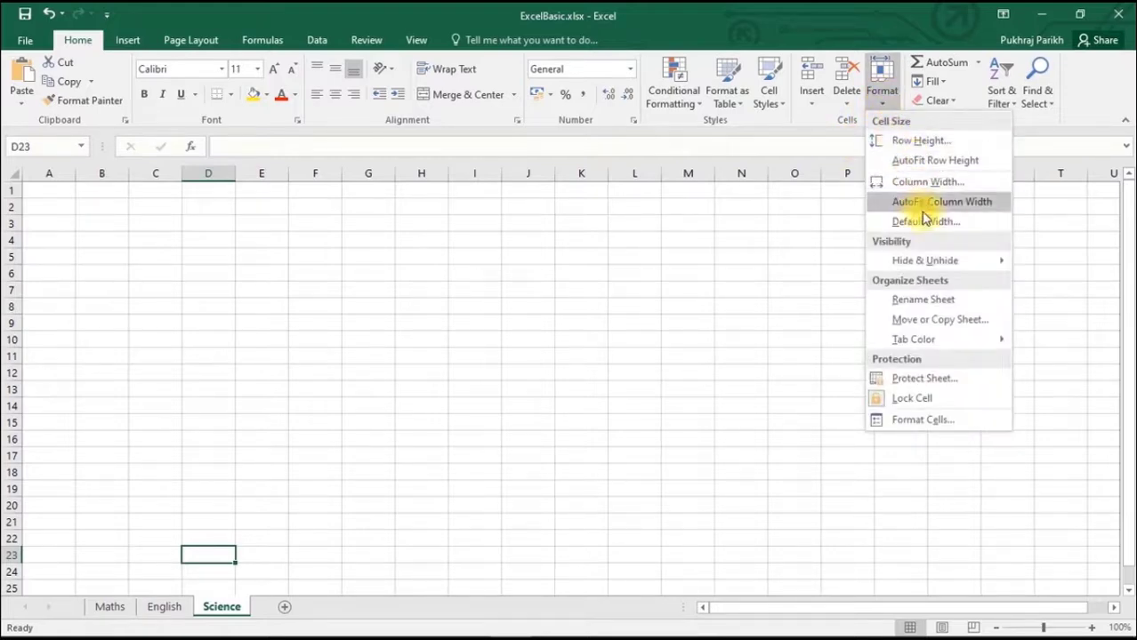
mouse_move(965, 263)
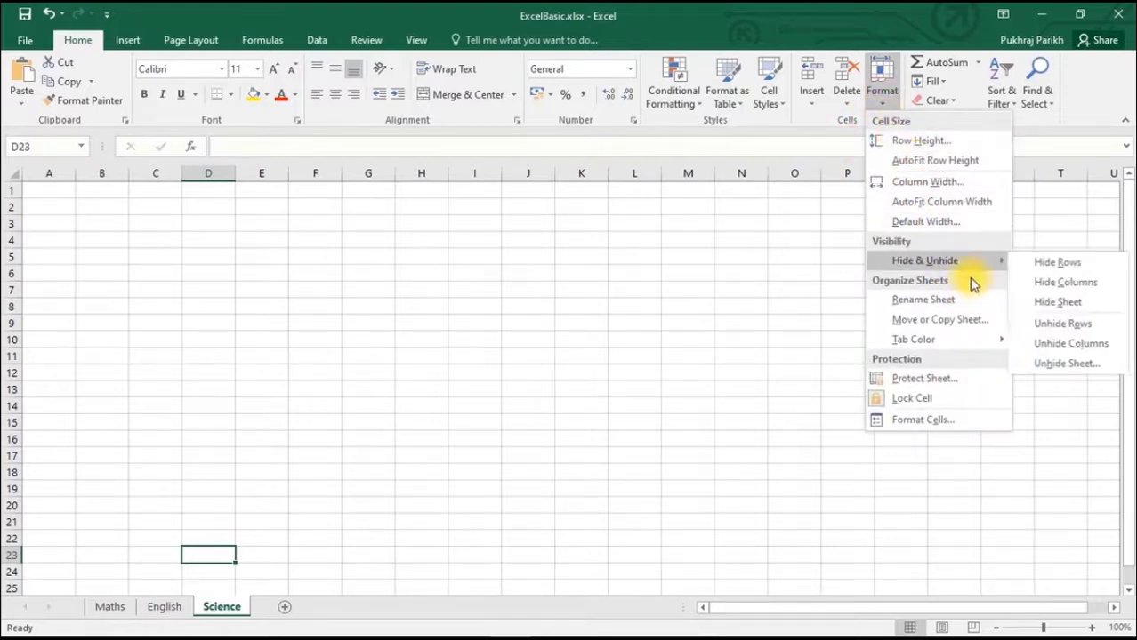
left_click(1087, 364)
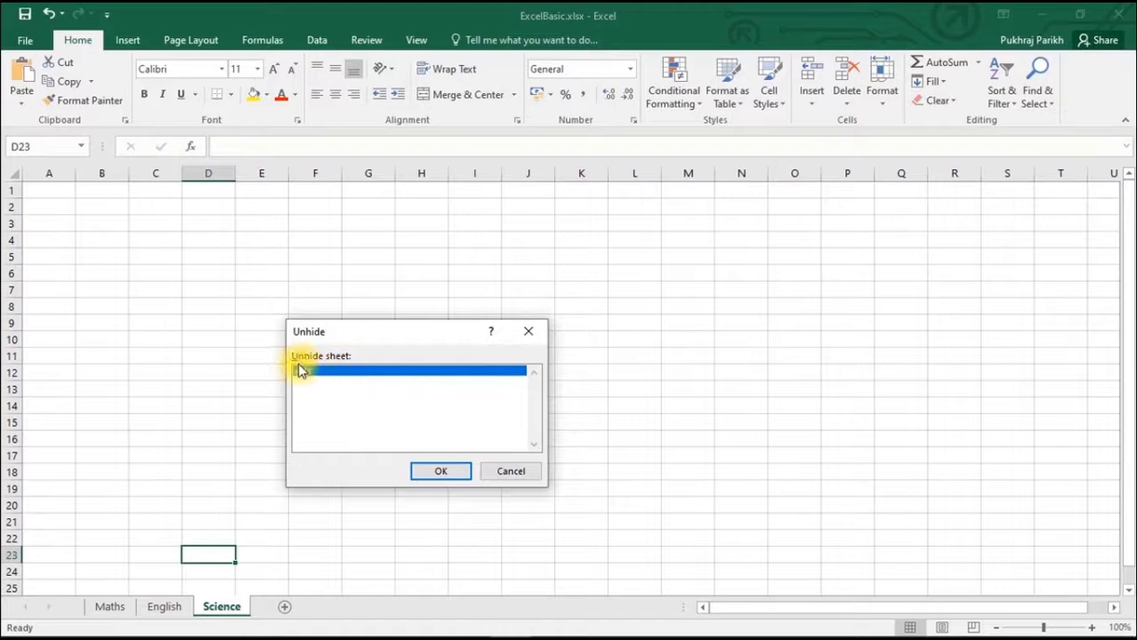
left_click(449, 472)
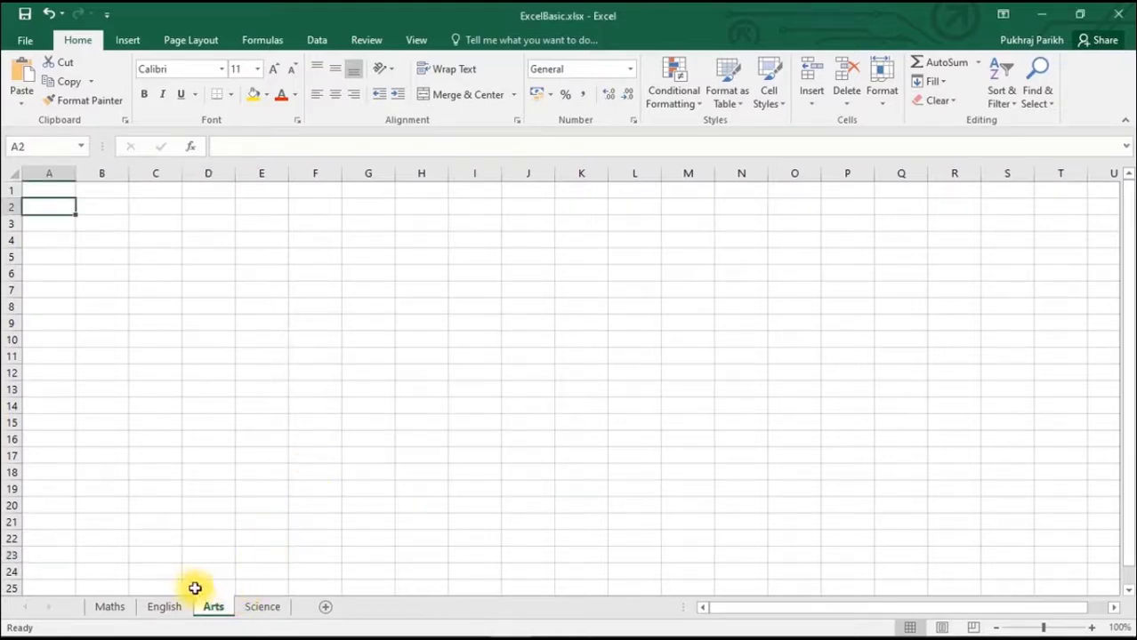